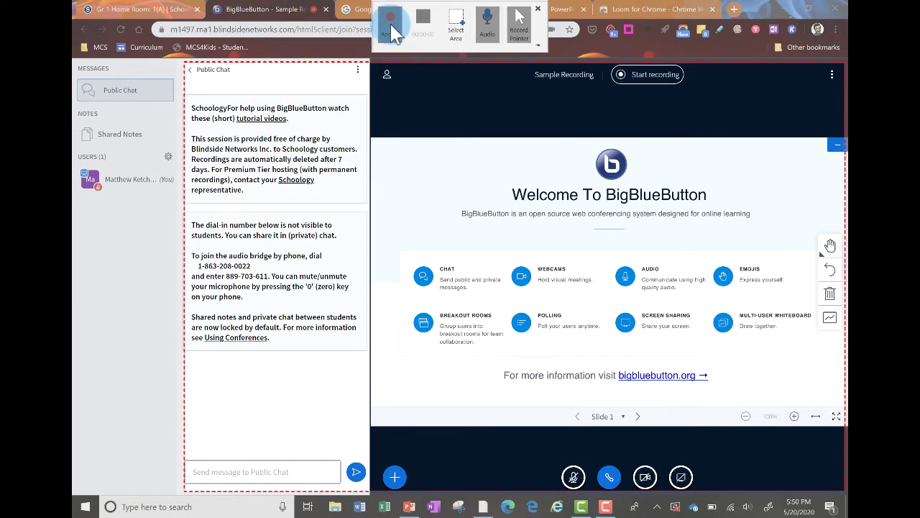
- Screen-record the BigBlueButton session advancing to Slide 2, the blank whiteboard, then stop recording
click(392, 28)
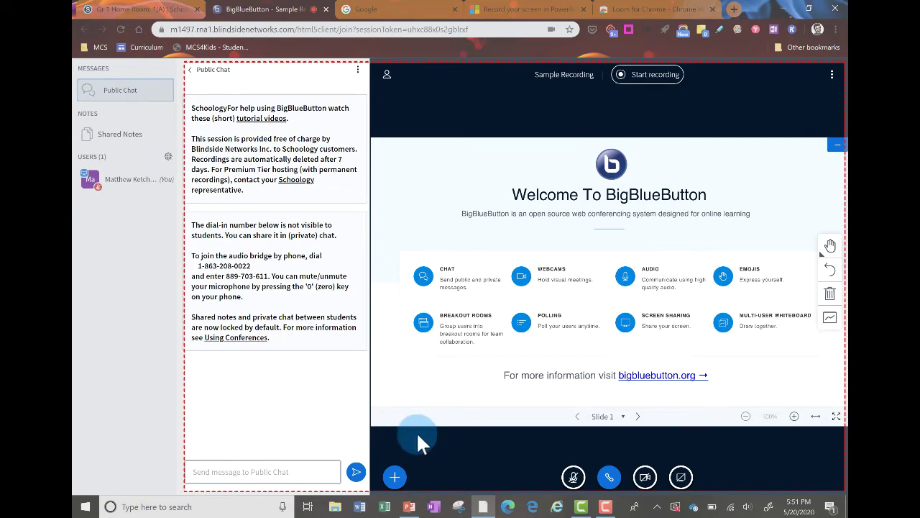
click(397, 476)
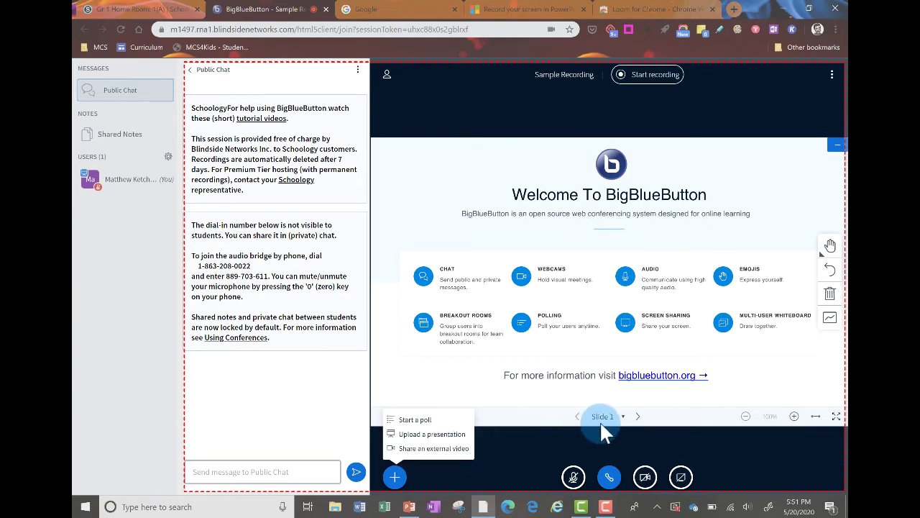
click(638, 417)
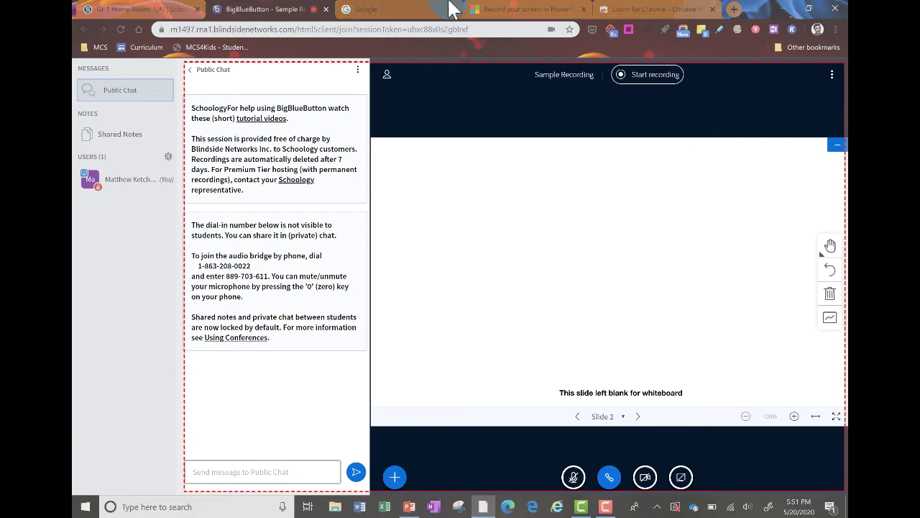
mouse_move(448, 10)
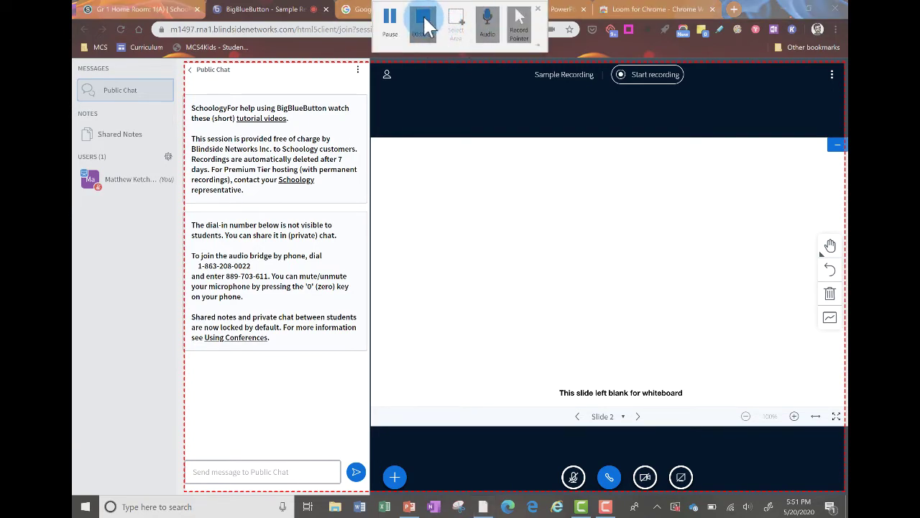
click(424, 22)
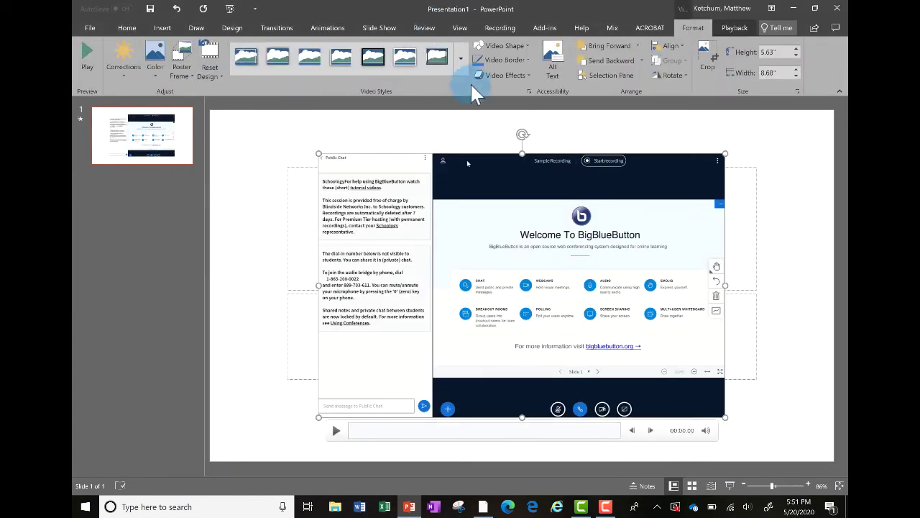
- Save the slide's recorded video to the Desktop as SCRecording.mp4 with Save Media as
right_click(462, 213)
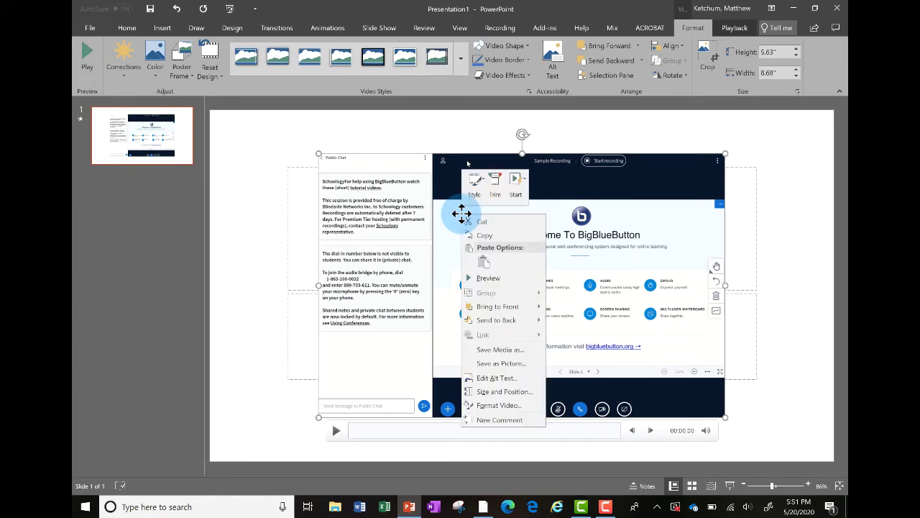
click(501, 352)
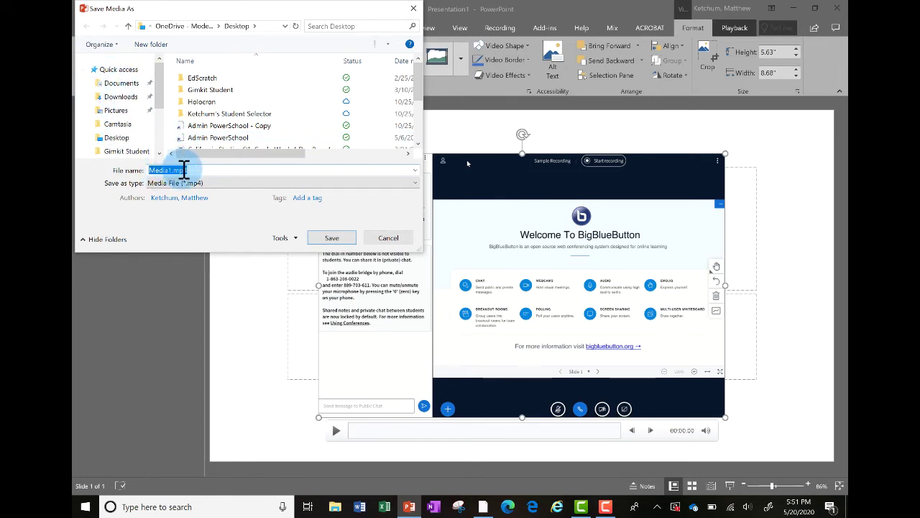
text(S)
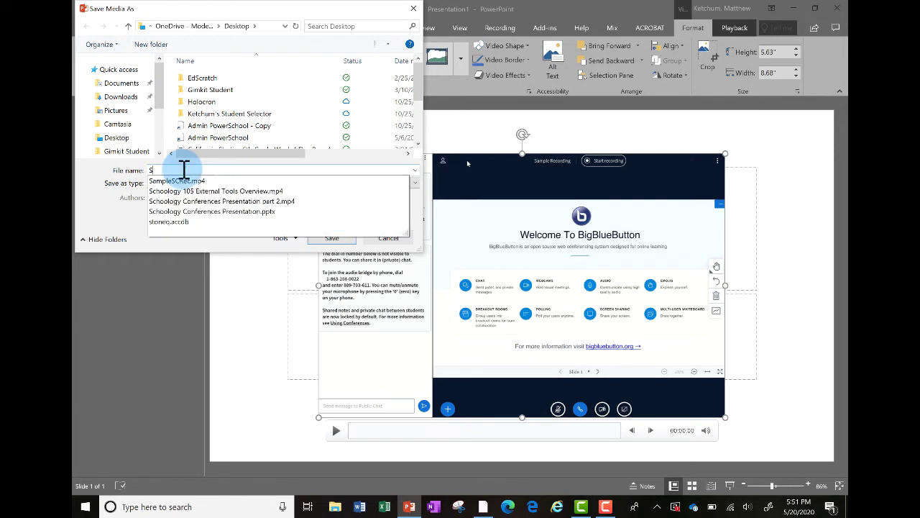
text(CRecordin)
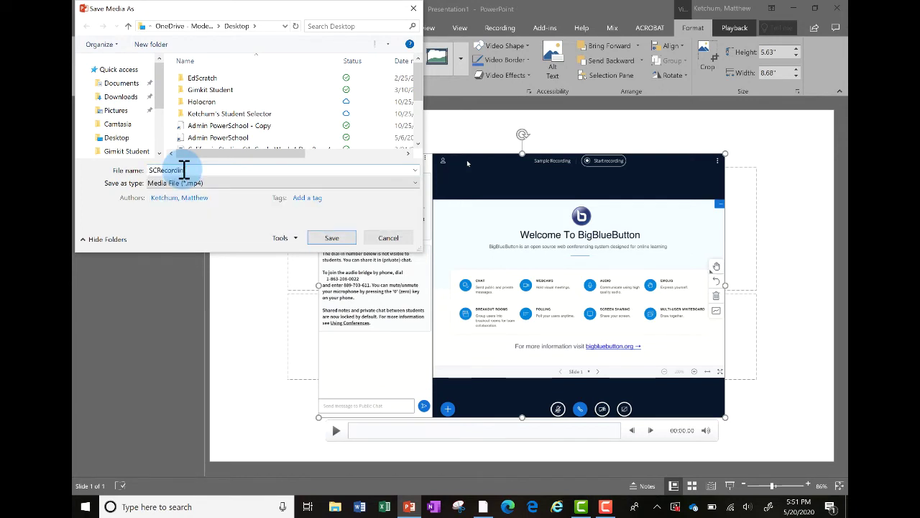
text(g)
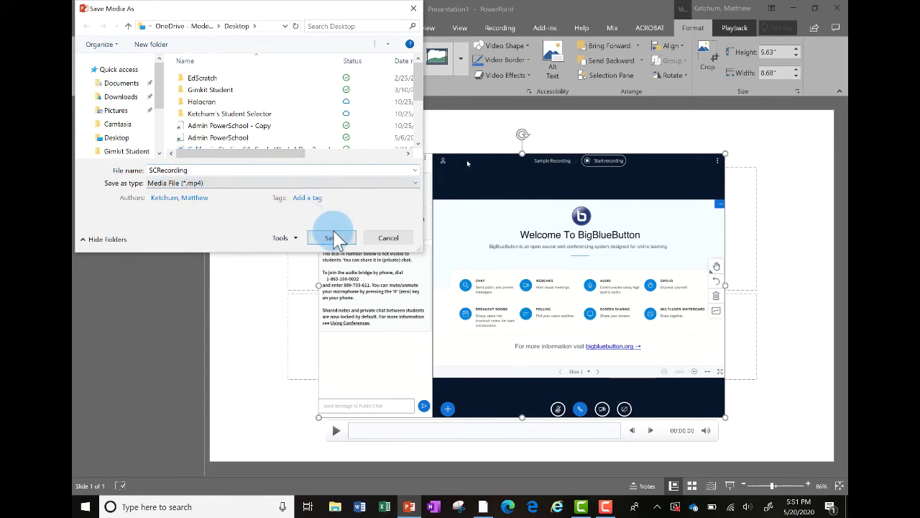
click(129, 138)
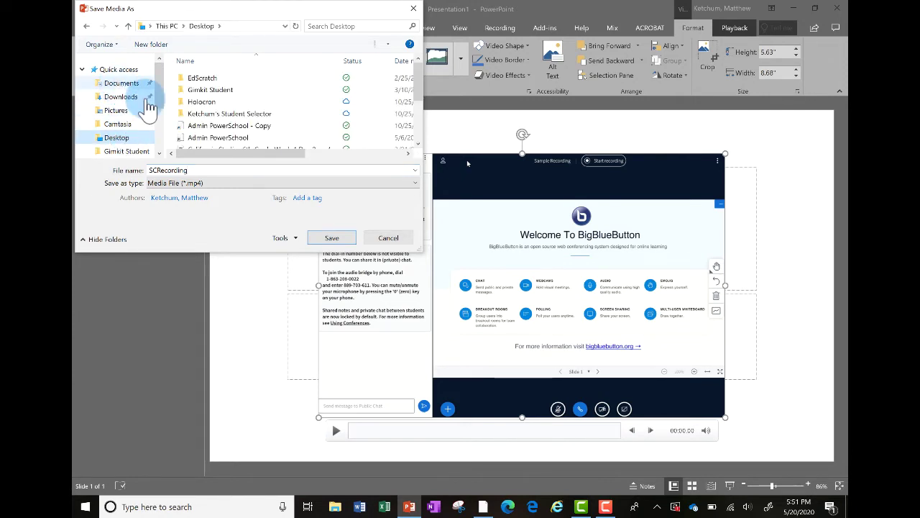
click(332, 238)
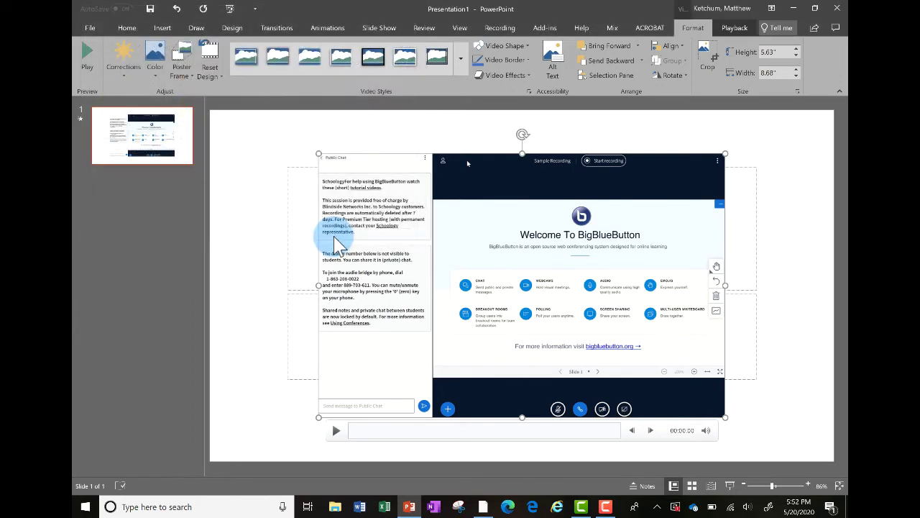
- Return to the BigBlueButton session, check its options menu, then switch to the Schoology course
click(485, 507)
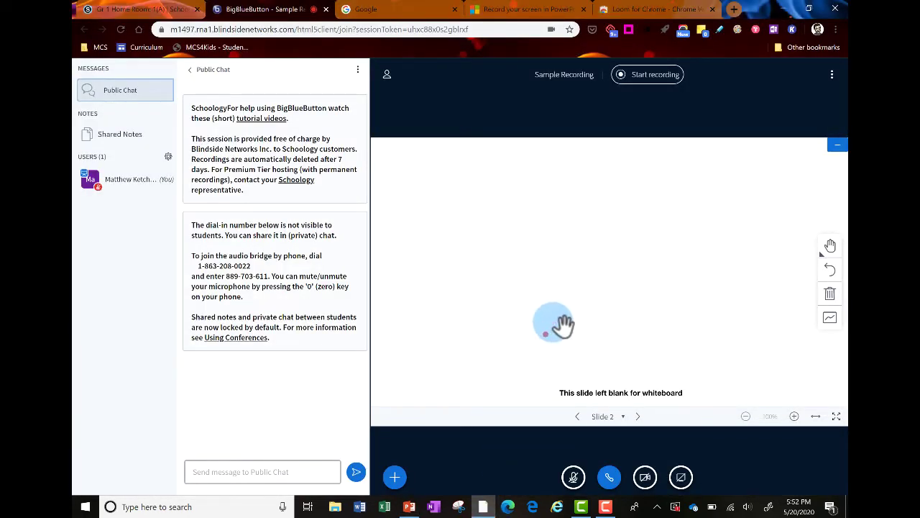
click(831, 75)
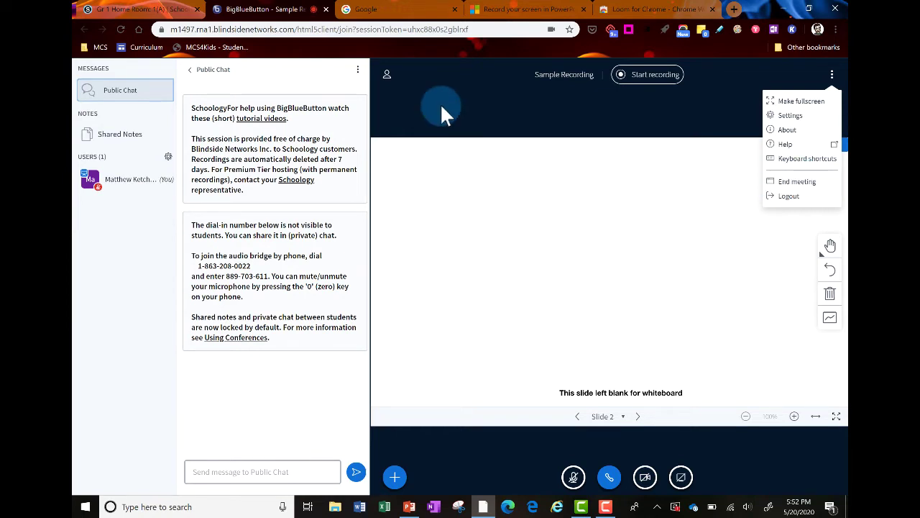
click(119, 10)
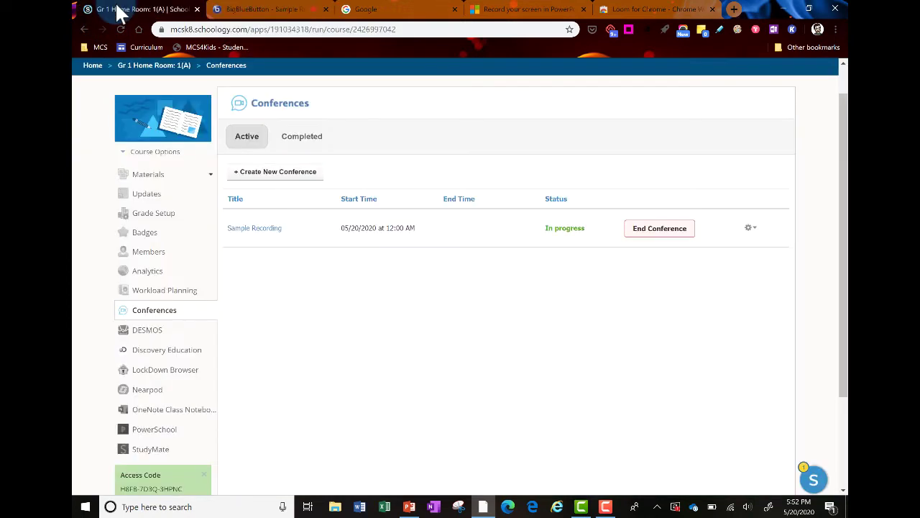
- In Gr 1 Home Room Materials, start adding a File via Add File/Link/External Tool
click(143, 176)
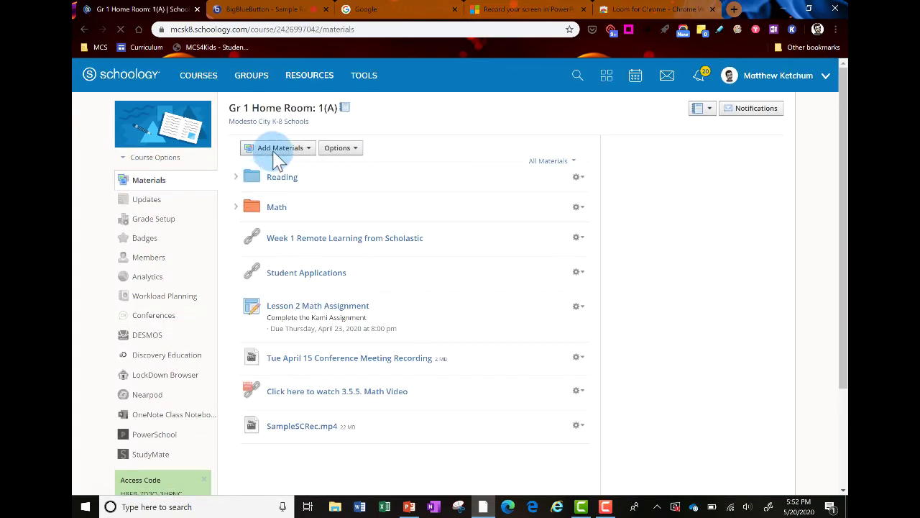
click(282, 148)
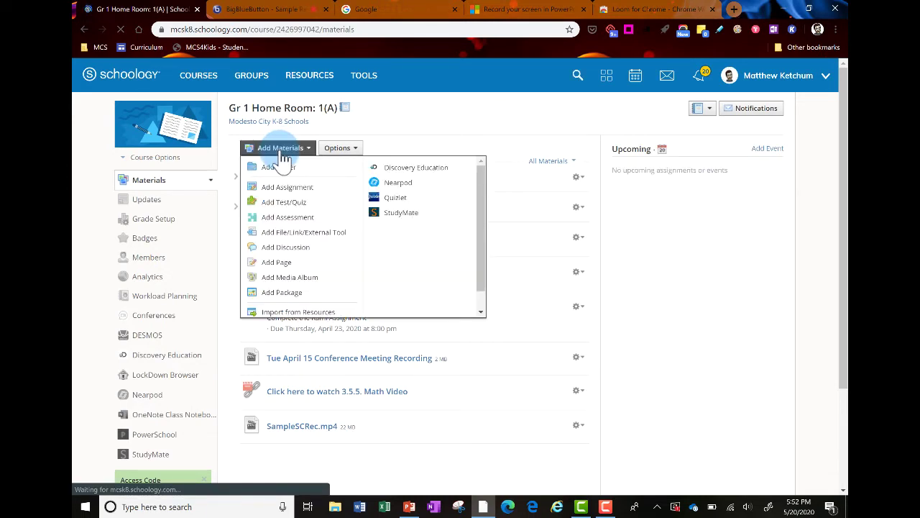
click(281, 234)
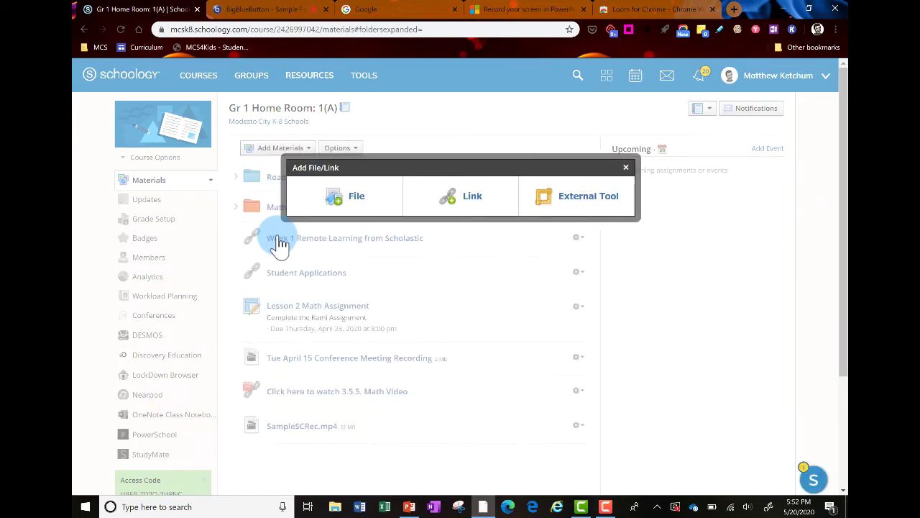
click(359, 199)
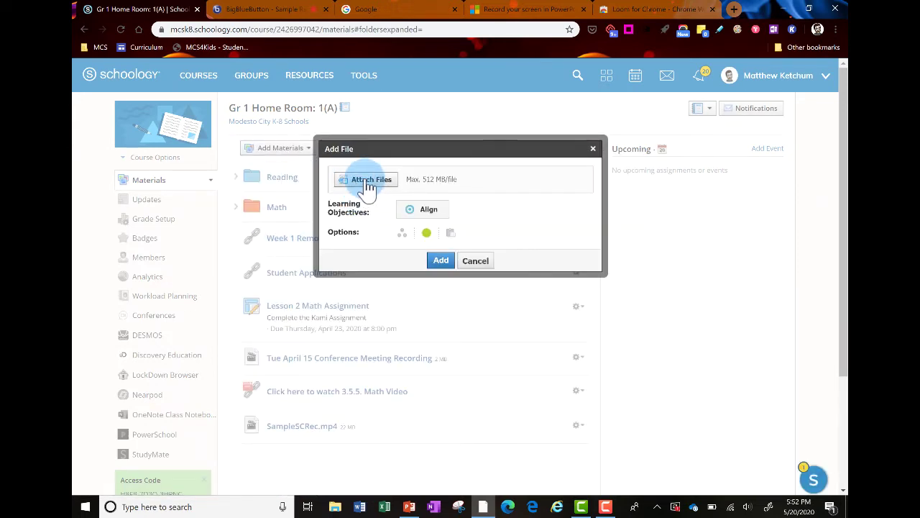
- Attach SCRecording.mp4 from the Desktop for upload
click(368, 182)
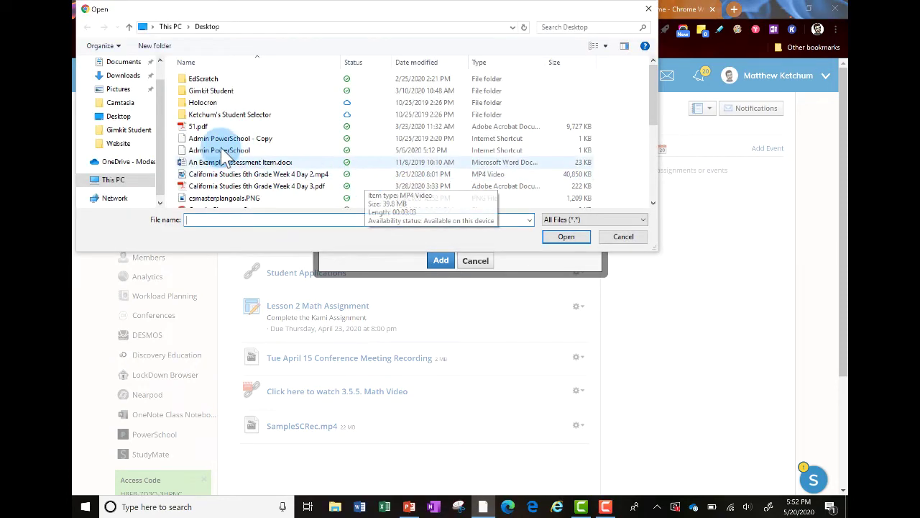
click(117, 118)
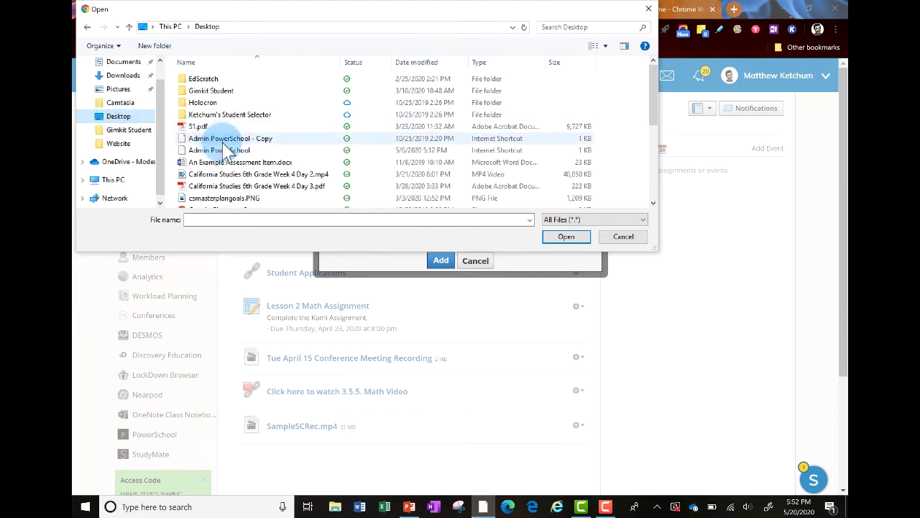
scroll(225, 155, down, 4)
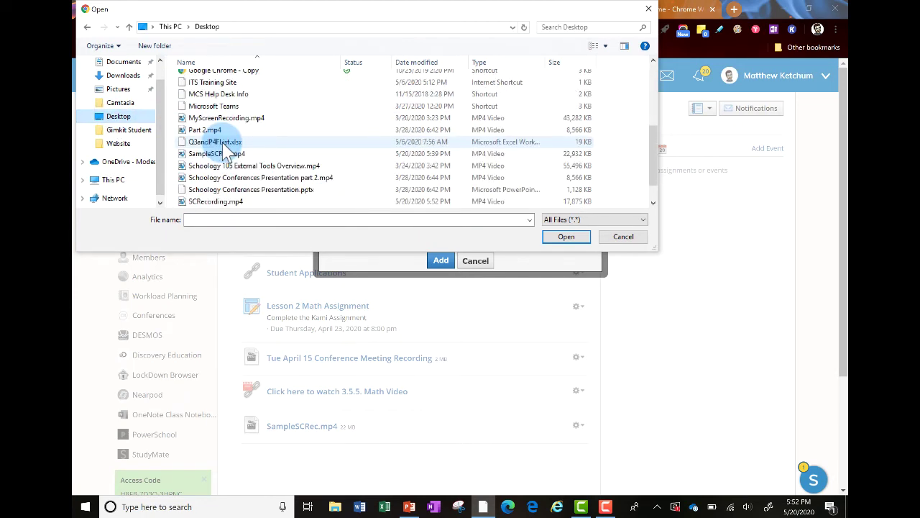
click(219, 203)
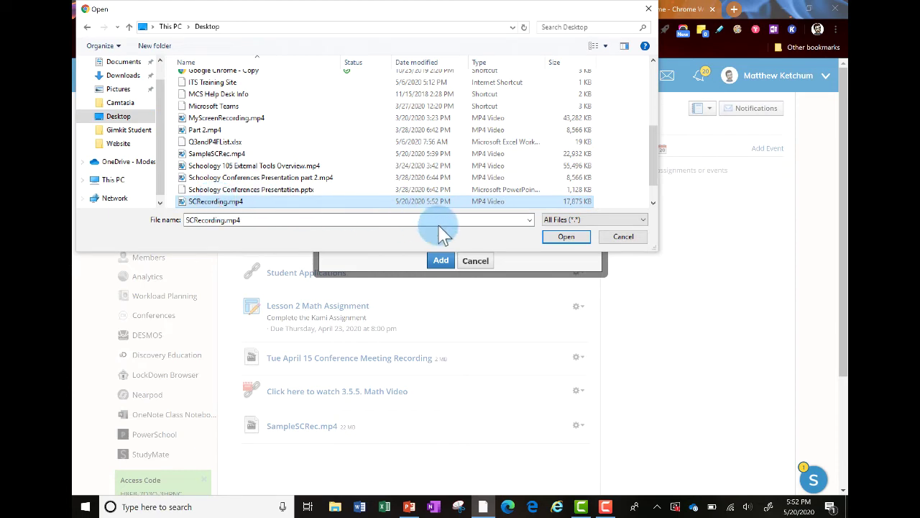
click(562, 241)
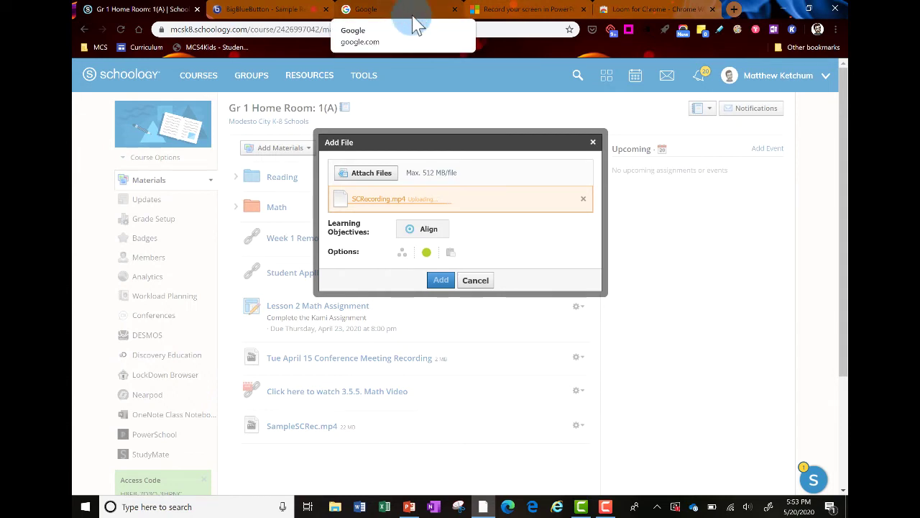
- Once SCRecording.mp4 finishes uploading, add it to the Gr 1 Home Room materials
click(460, 109)
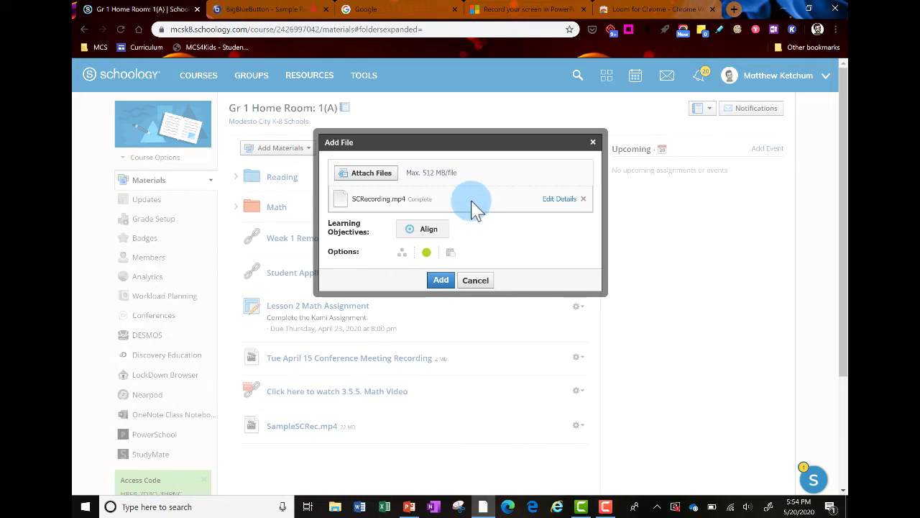
click(441, 281)
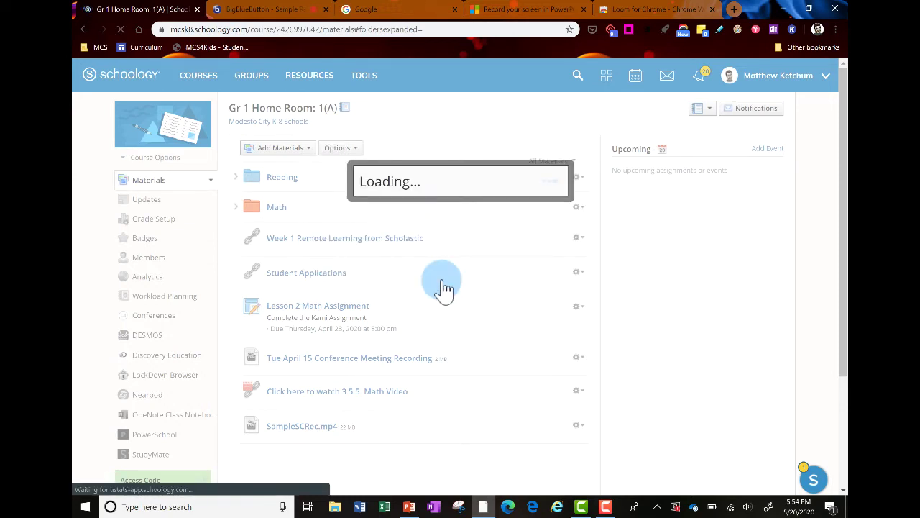
- Open the SampleSCRec.mp4 file page and play its embedded video
scroll(503, 345, down, 1)
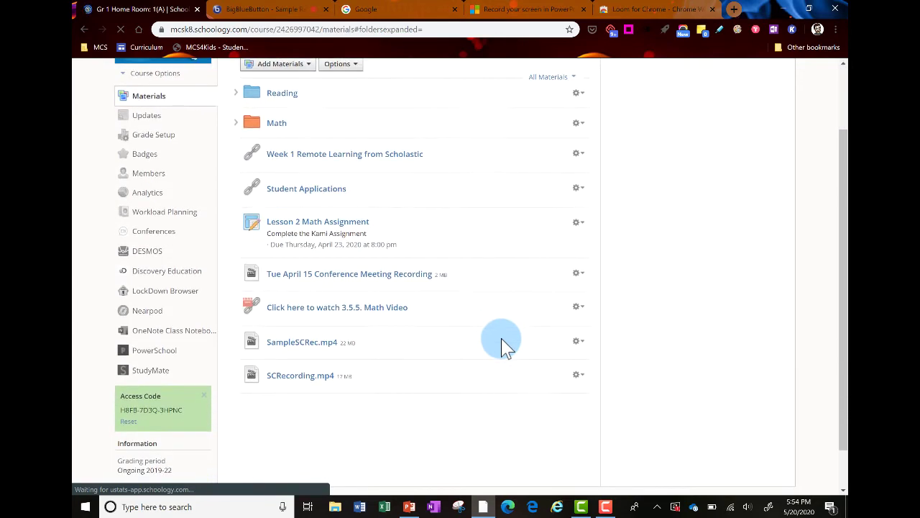
click(302, 343)
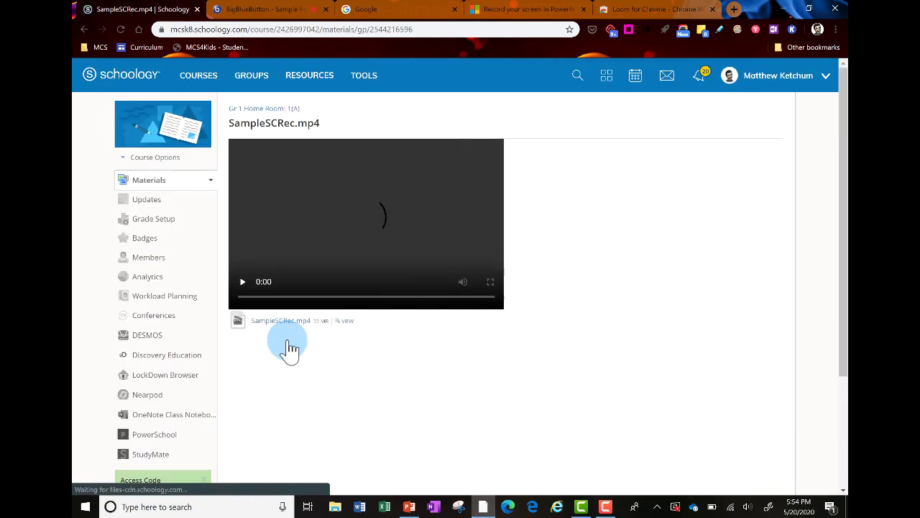
click(242, 283)
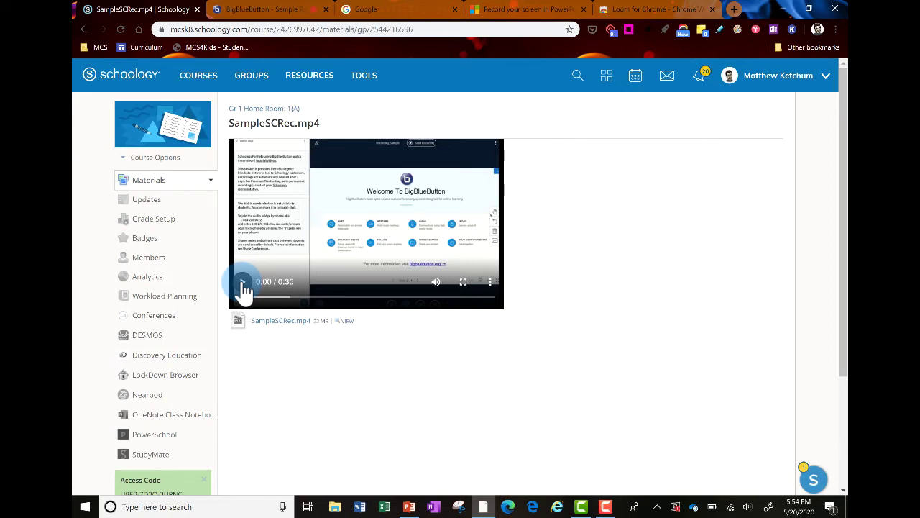
- Go back to the course Materials list, close the Add Materials list, and move to the Google tab
click(152, 182)
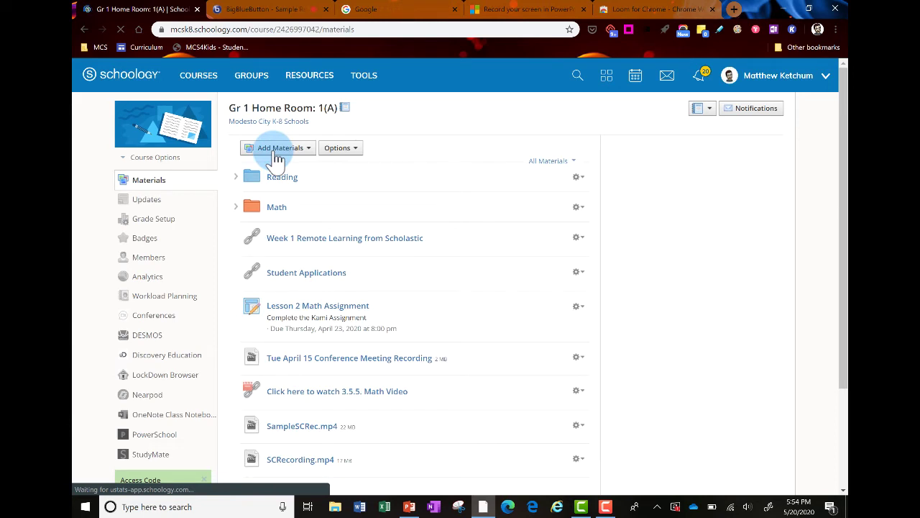
click(275, 152)
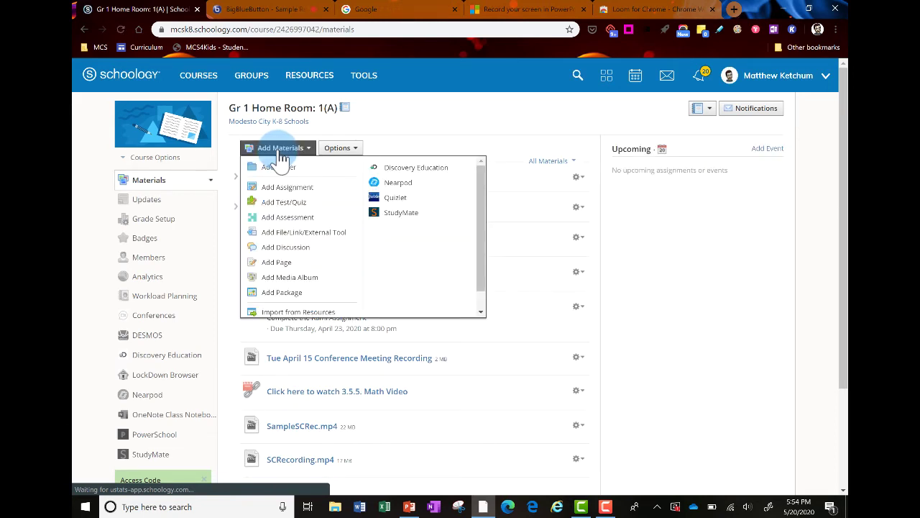
click(399, 120)
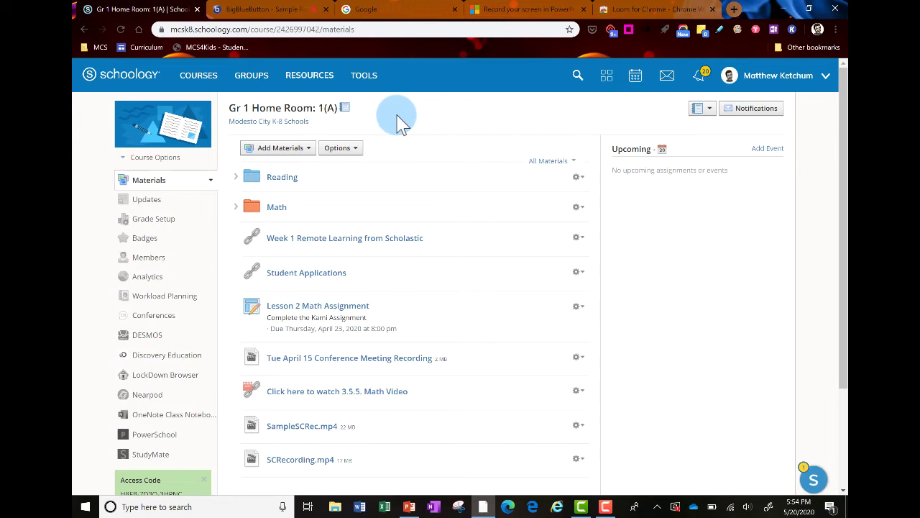
click(385, 16)
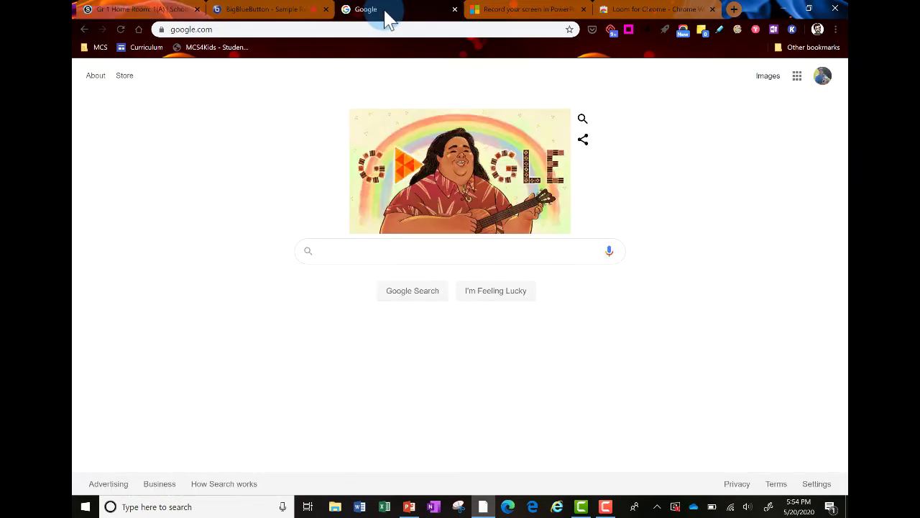
- Open Google Drive from the Google apps grid
click(796, 79)
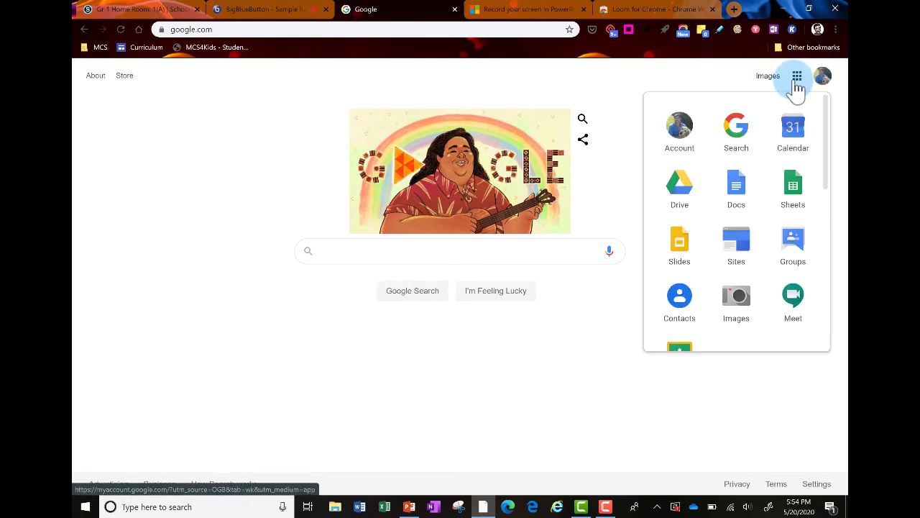
click(681, 185)
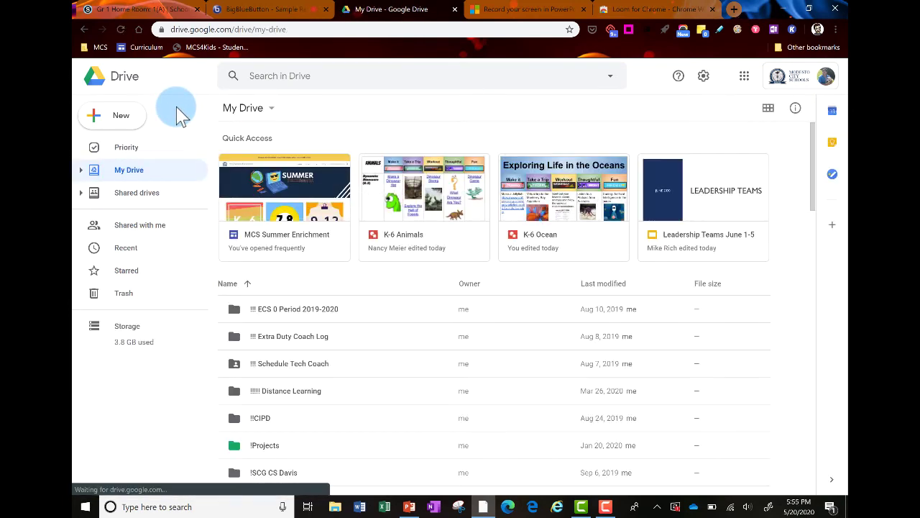
- Create a new My Drive folder named 'My SC Rec' and open the empty folder
click(124, 117)
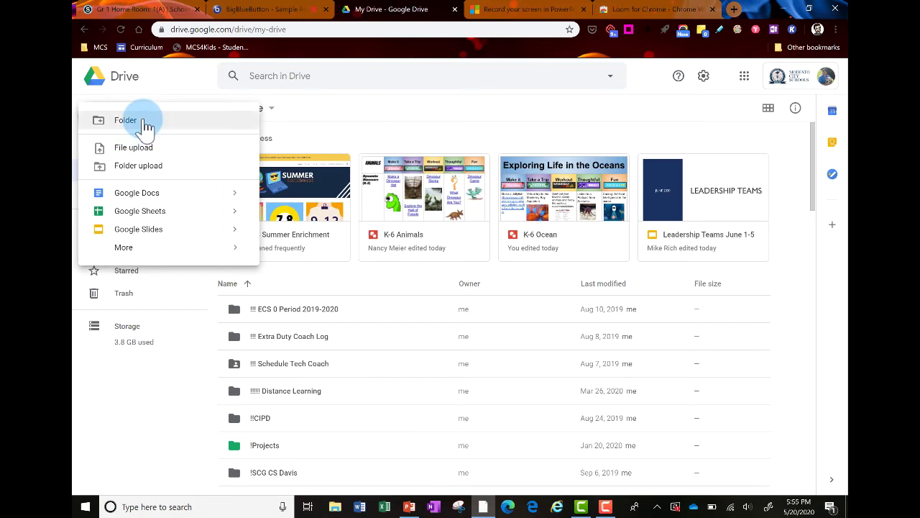
click(143, 124)
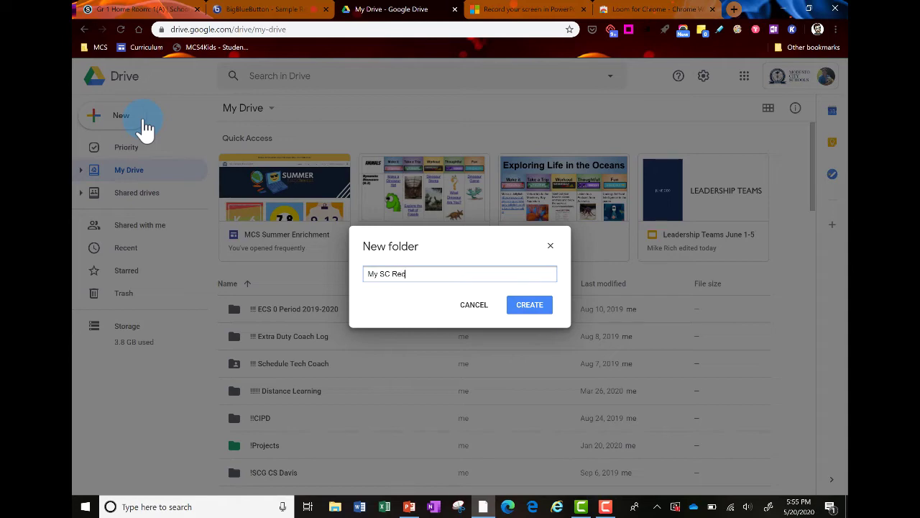
text(My SC Rec)
click(488, 270)
click(530, 308)
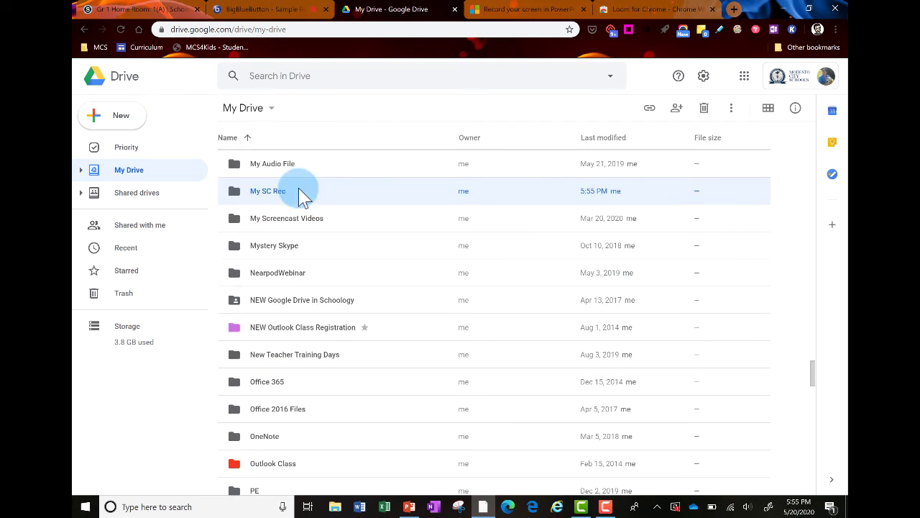
double_click(300, 190)
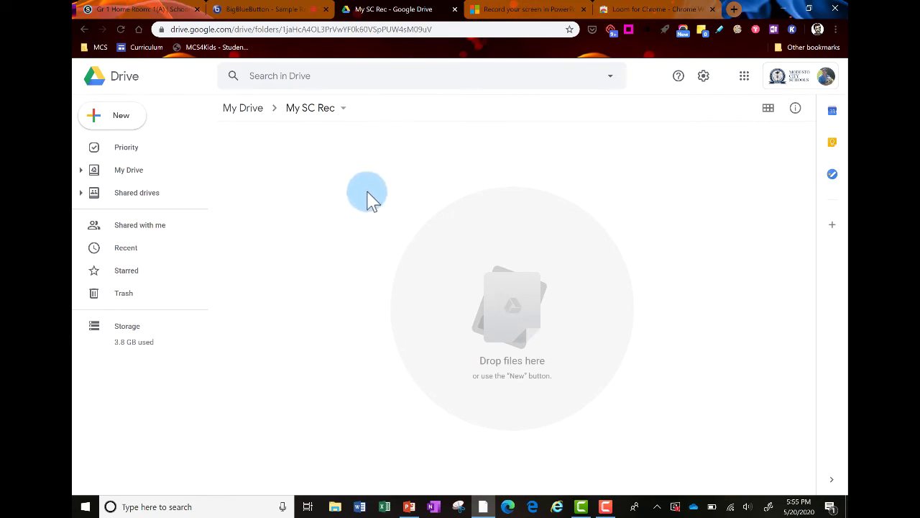
- Upload SCRecording.mp4 from the Desktop into My SC Rec and open its sharing settings
click(119, 121)
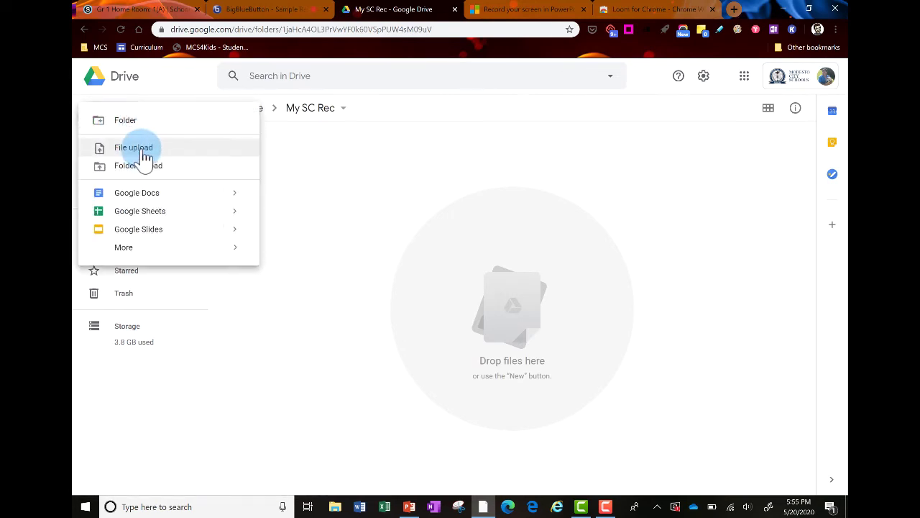
click(137, 148)
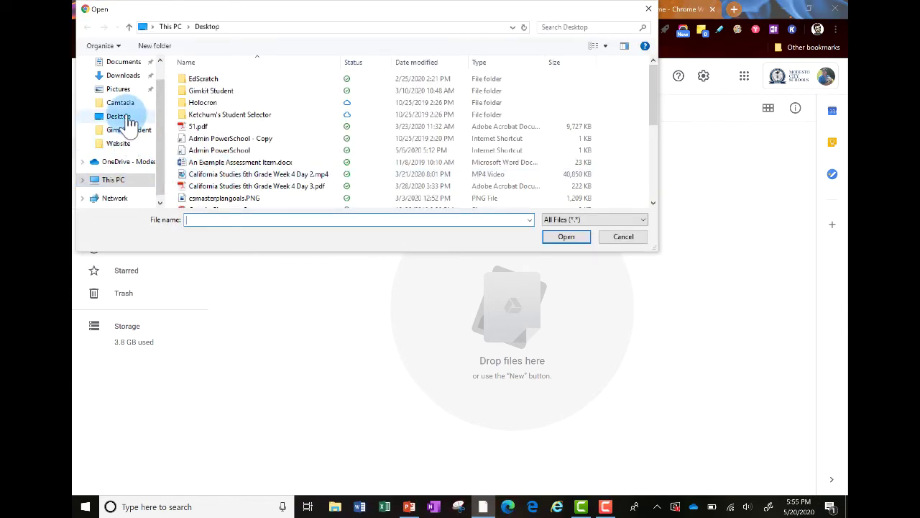
click(128, 118)
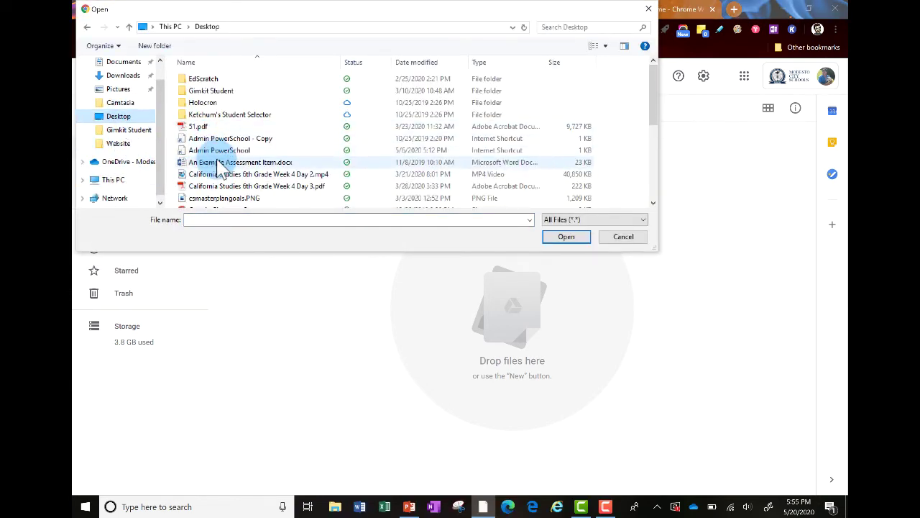
scroll(219, 166, down, 1)
scroll(220, 165, down, 1)
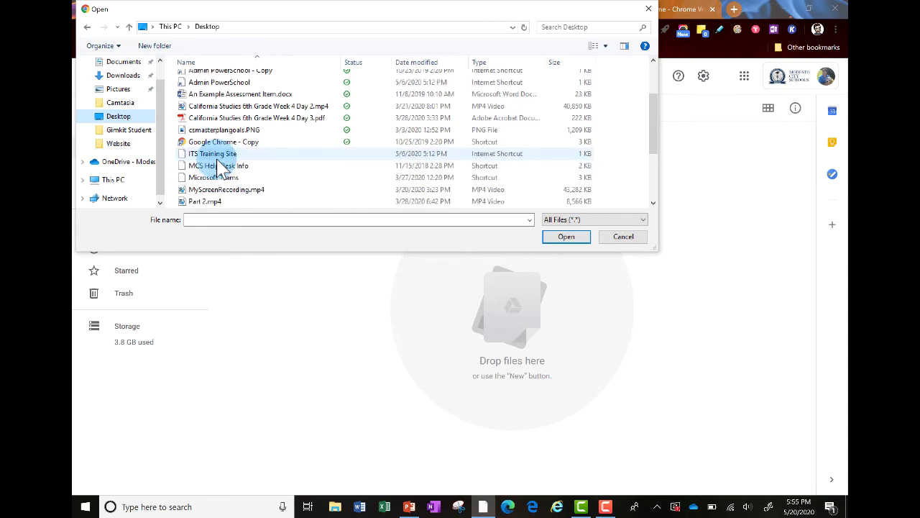
scroll(220, 166, down, 2)
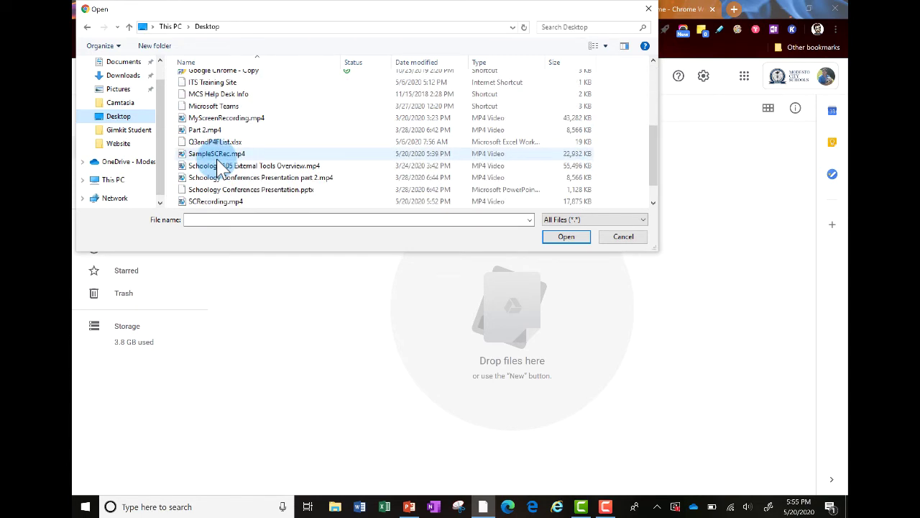
click(205, 202)
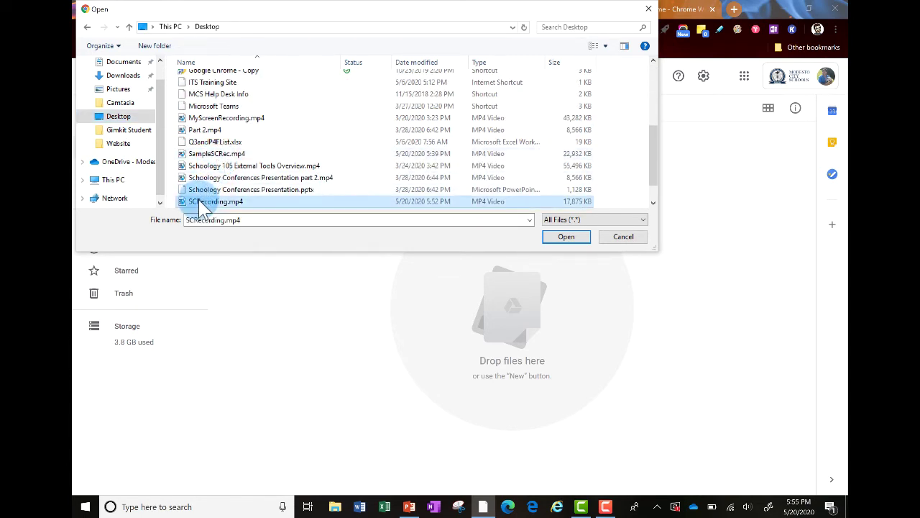
click(566, 237)
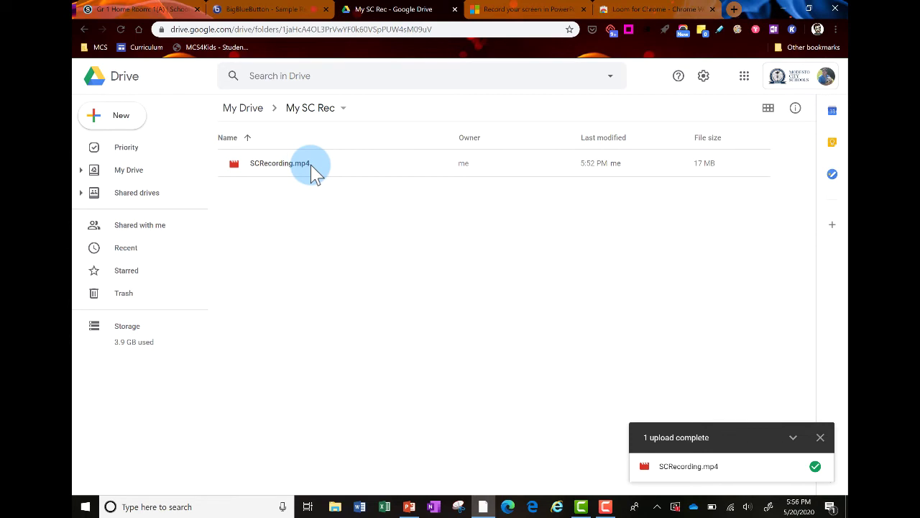
right_click(310, 165)
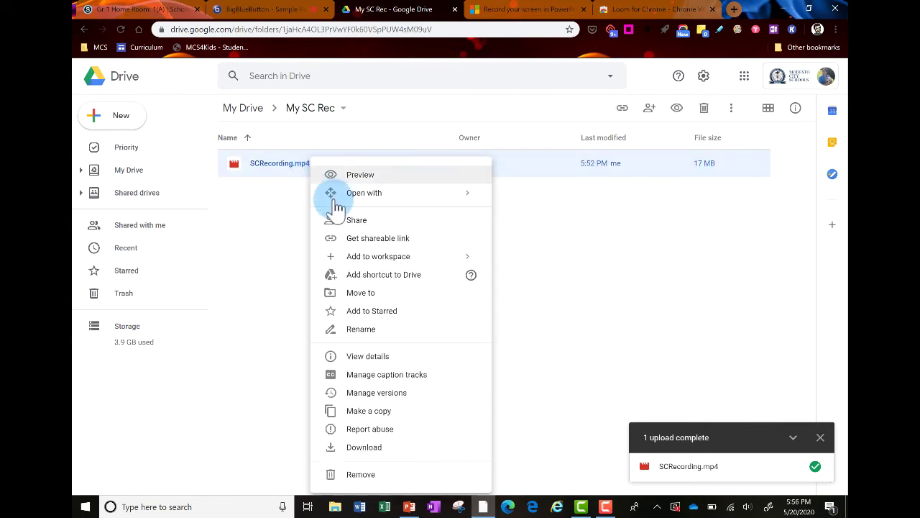
click(357, 221)
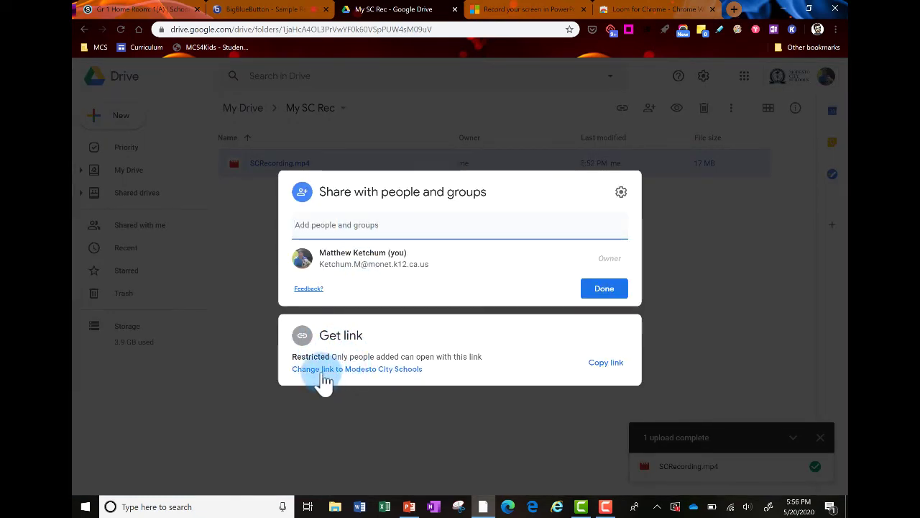
- Change SCRecording.mp4's link access to Anyone with the link as Viewer
click(322, 370)
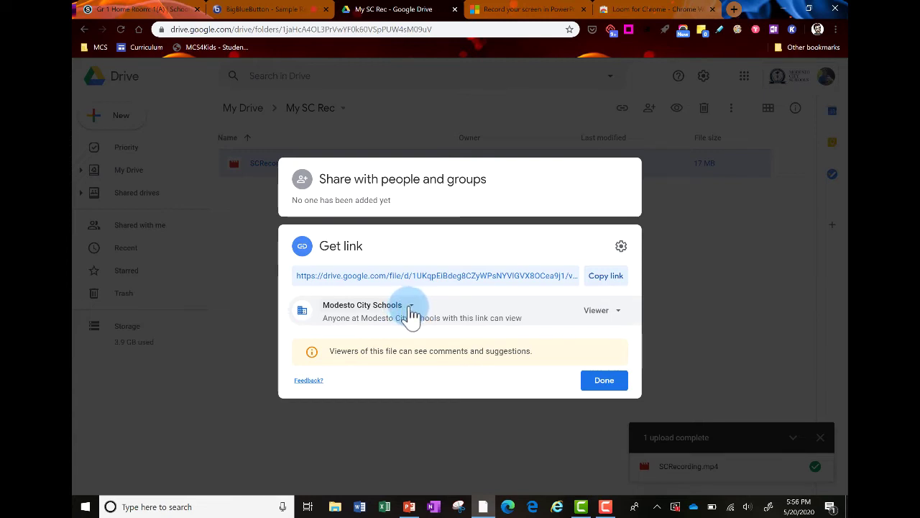
click(411, 309)
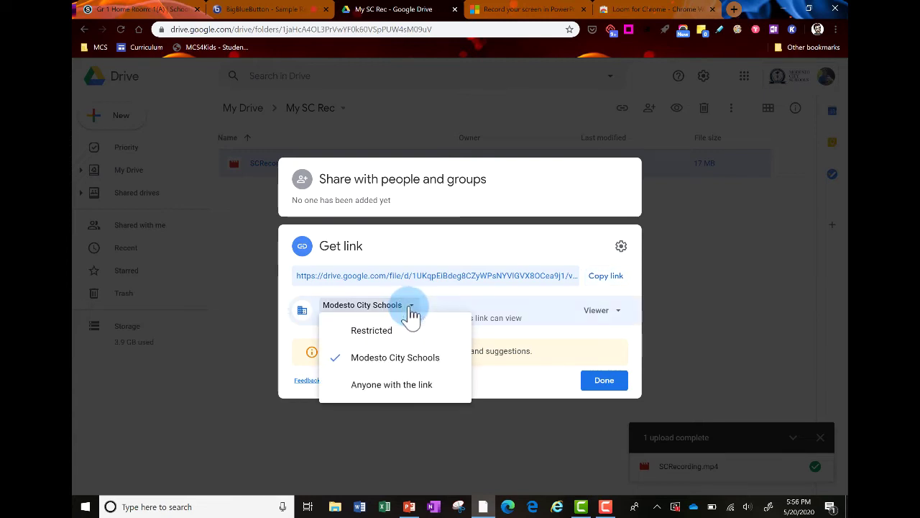
click(415, 392)
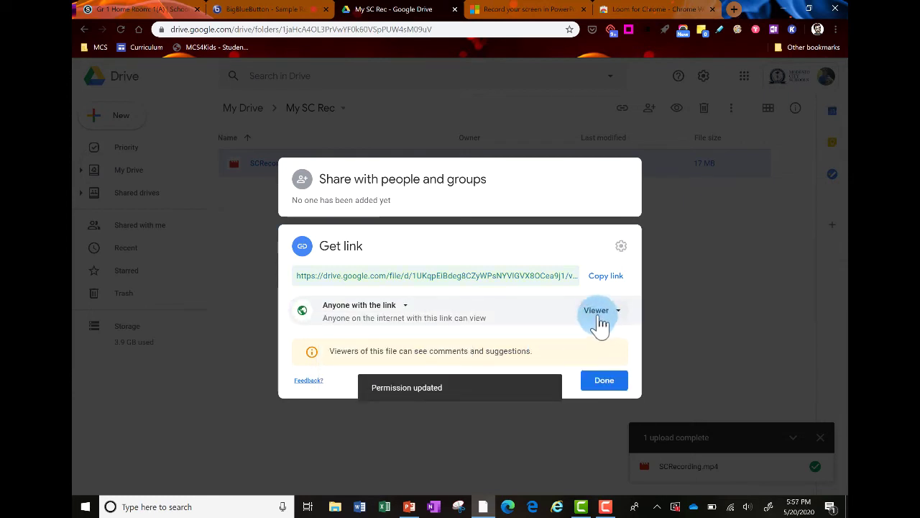
click(602, 385)
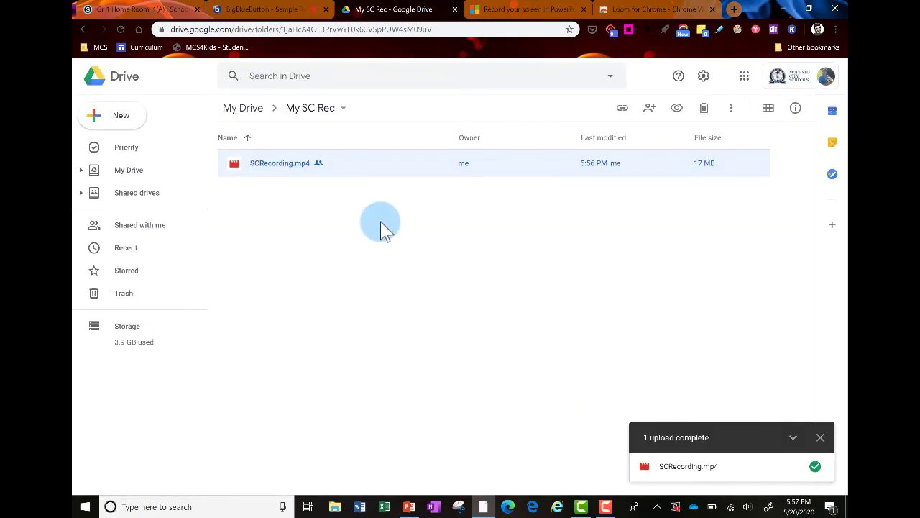
- Reopen SCRecording.mp4's sharing settings and copy its share link
right_click(274, 171)
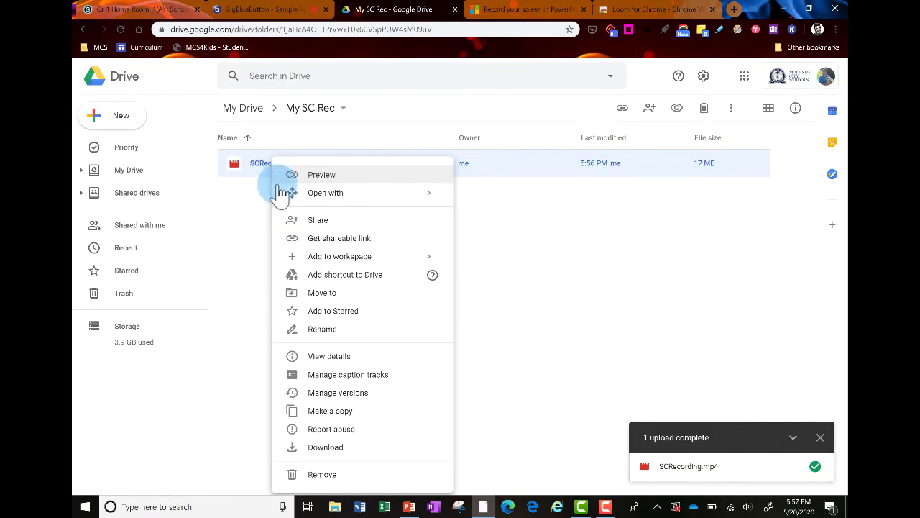
click(322, 221)
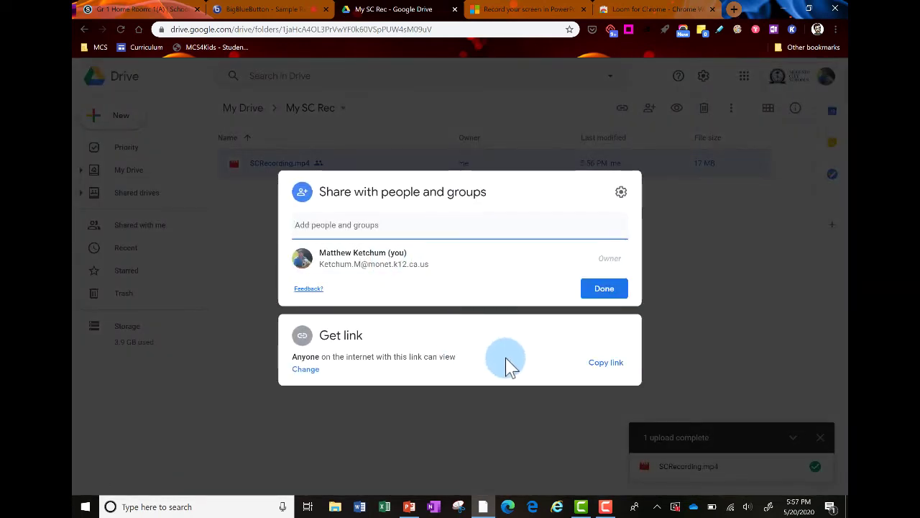
click(607, 365)
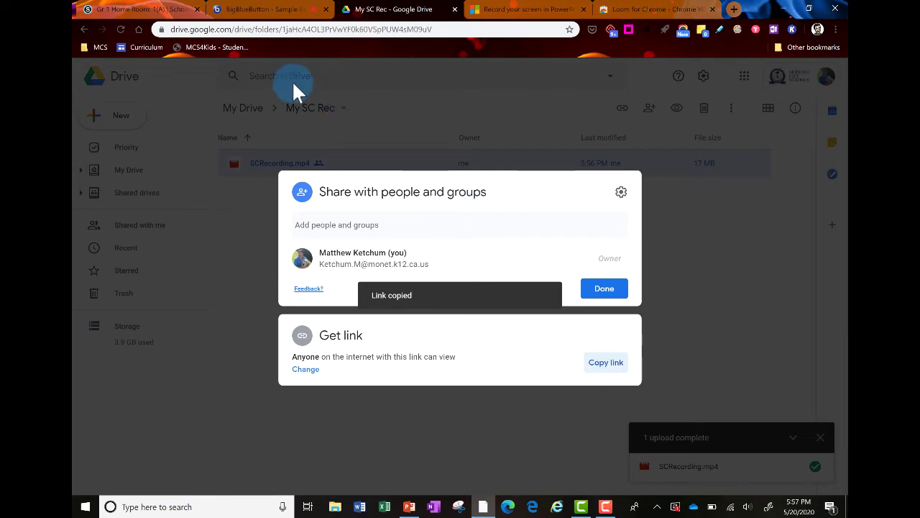
- Add the pasted Google Drive share address to Gr 1 Home Room materials as a link titled 'My Video'
click(129, 8)
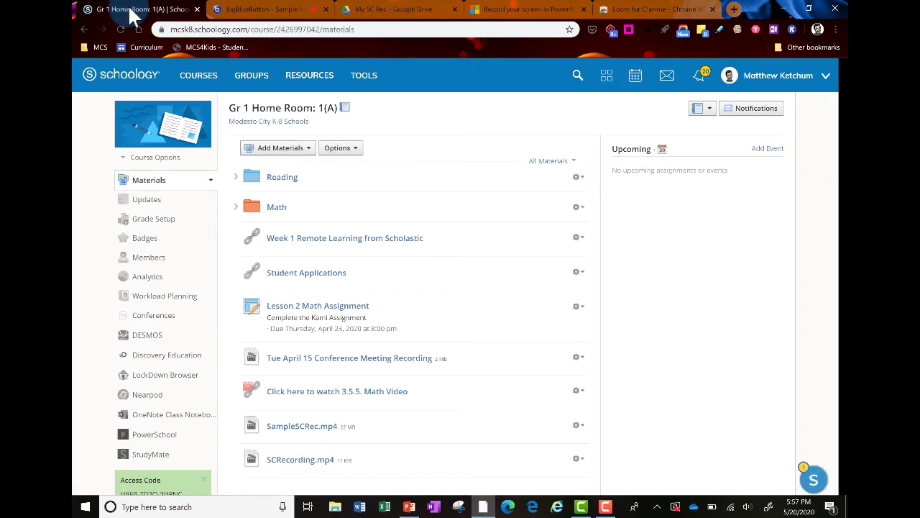
click(271, 149)
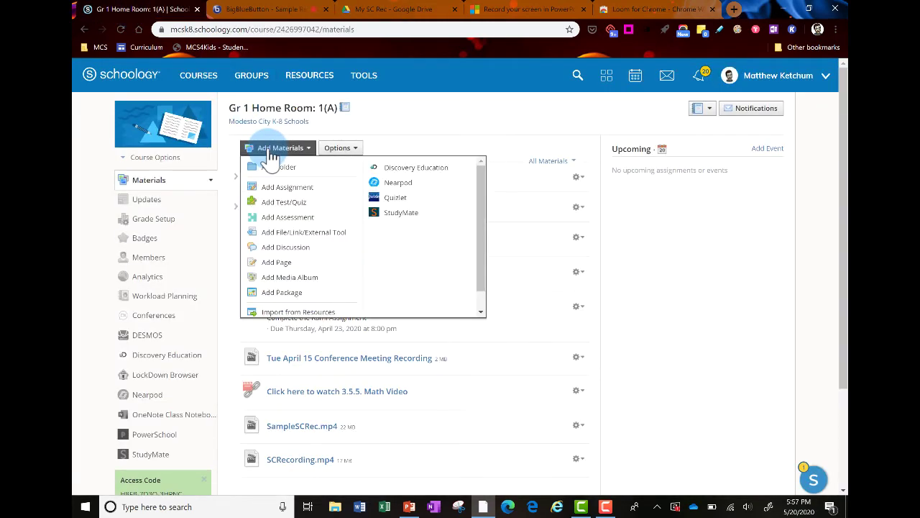
click(308, 240)
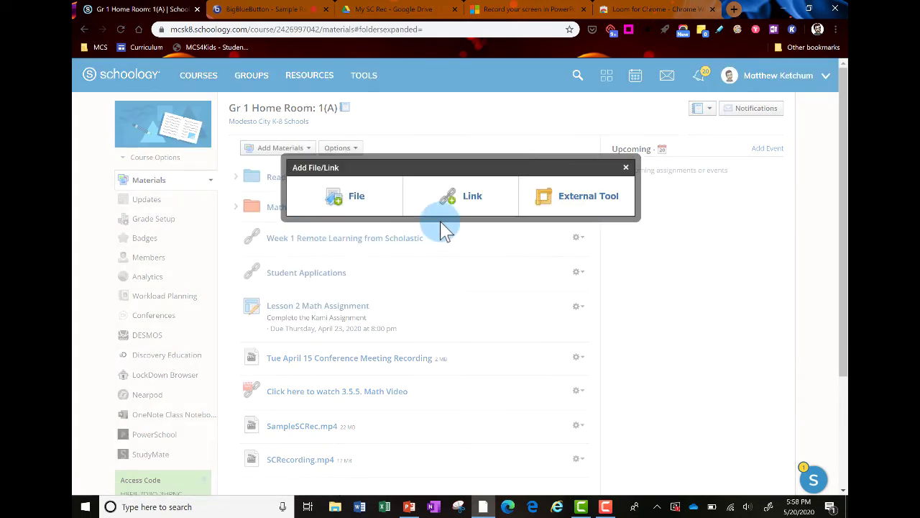
click(472, 200)
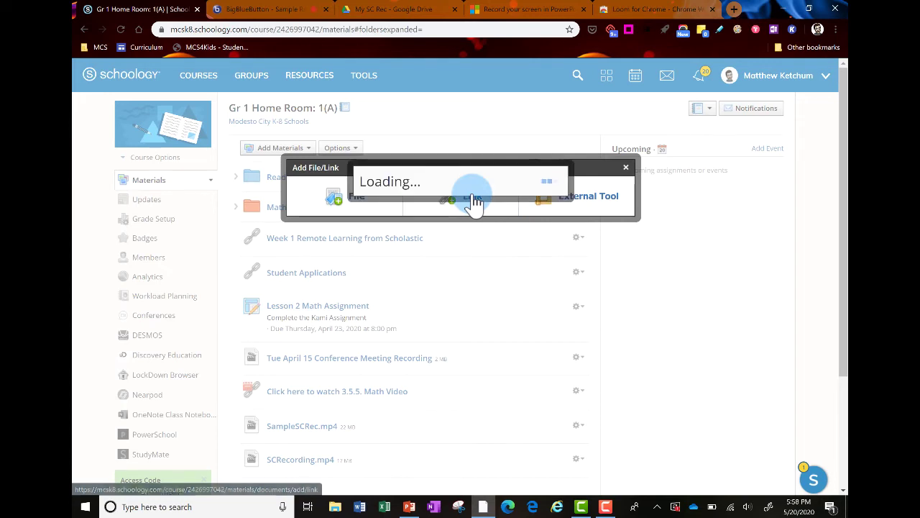
click(449, 171)
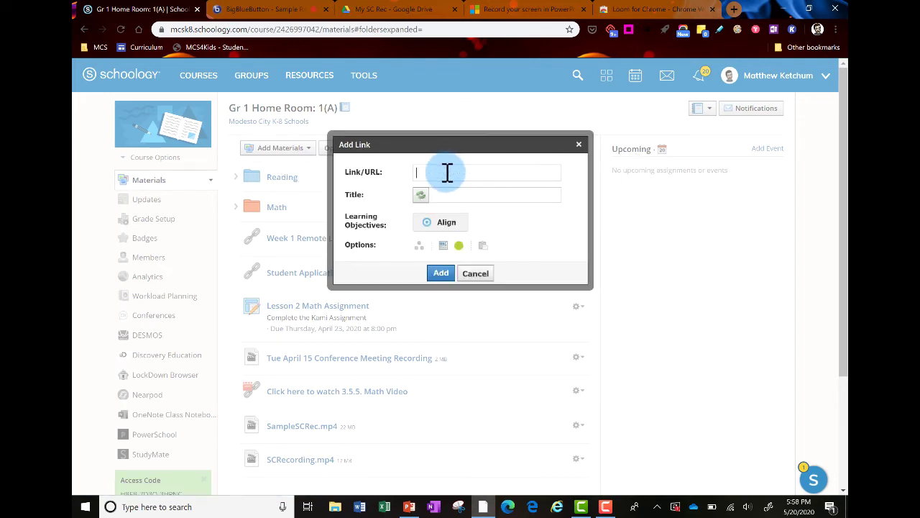
right_click(447, 172)
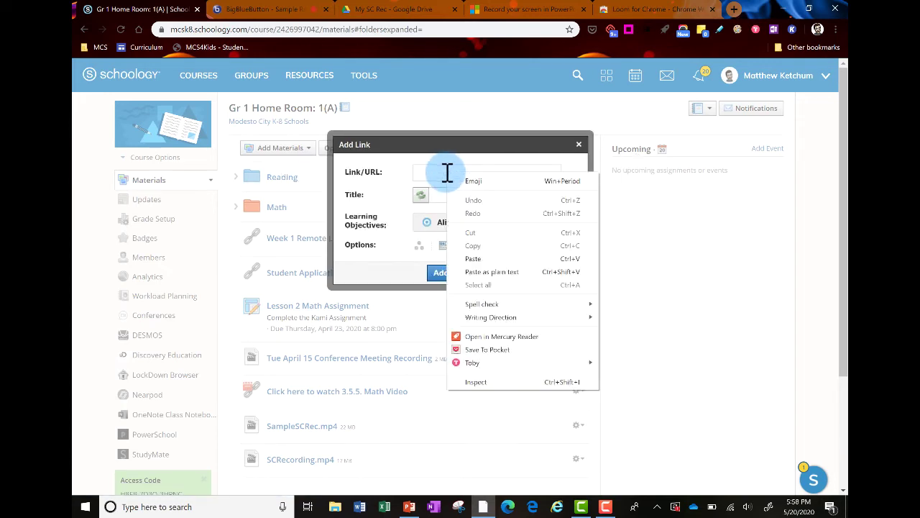
click(491, 258)
click(444, 193)
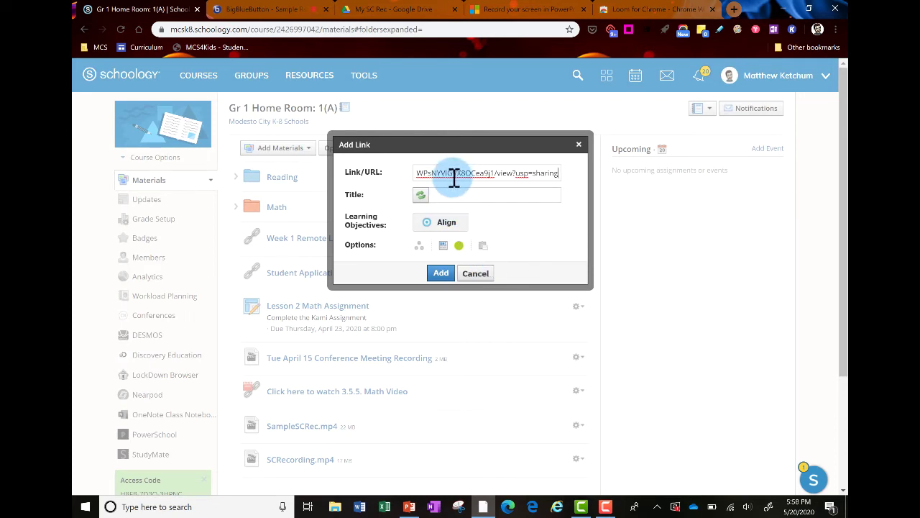
click(444, 193)
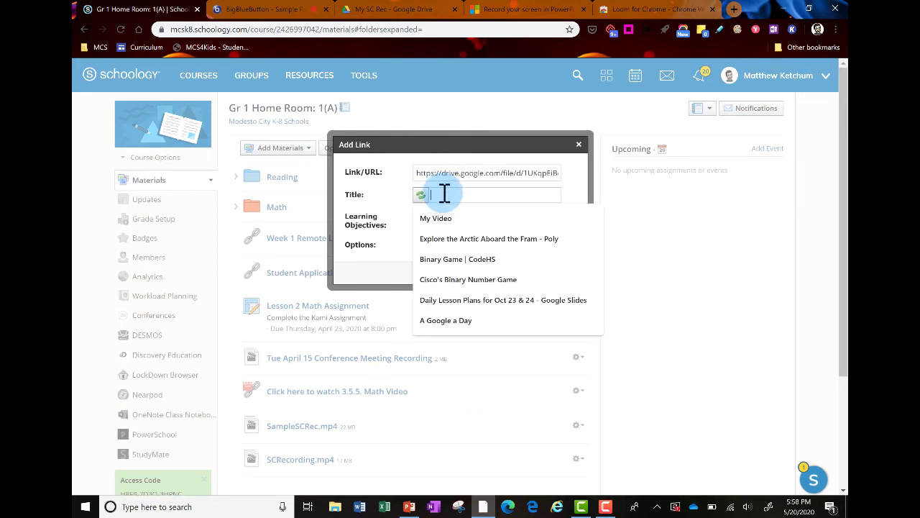
click(445, 218)
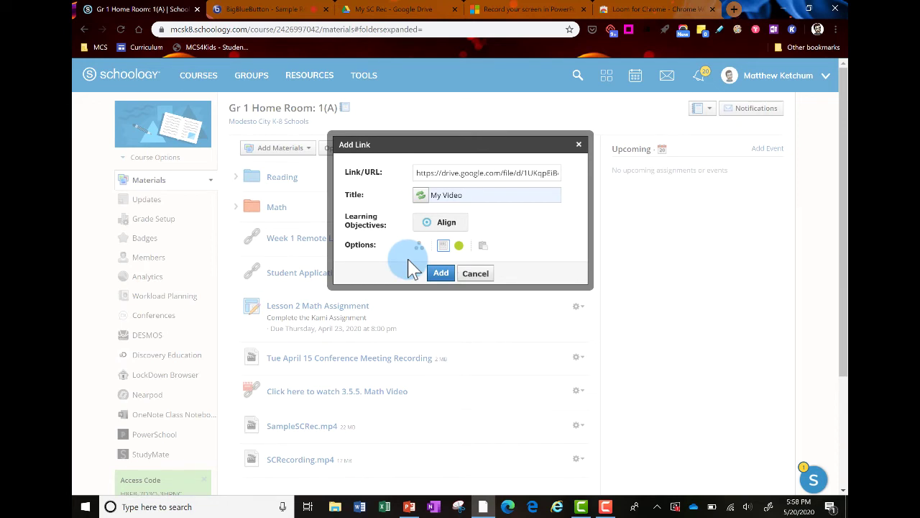
click(441, 276)
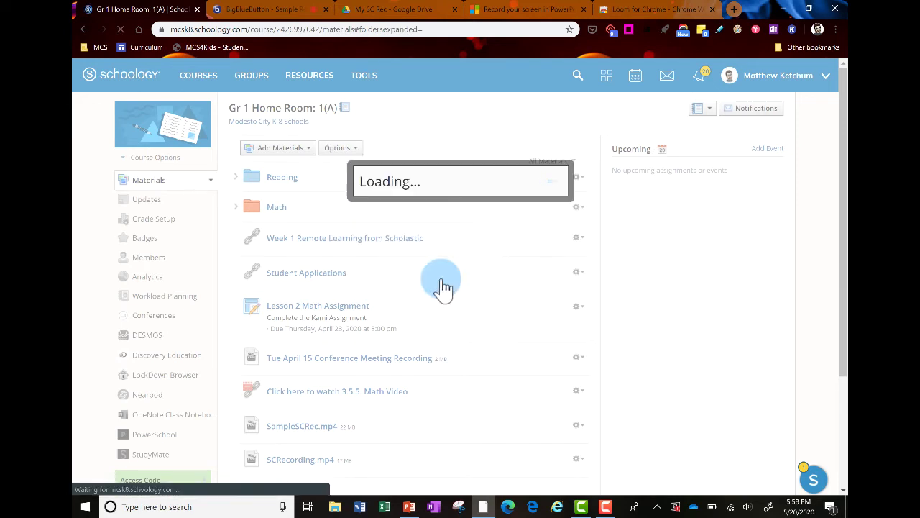
scroll(441, 287, down, 3)
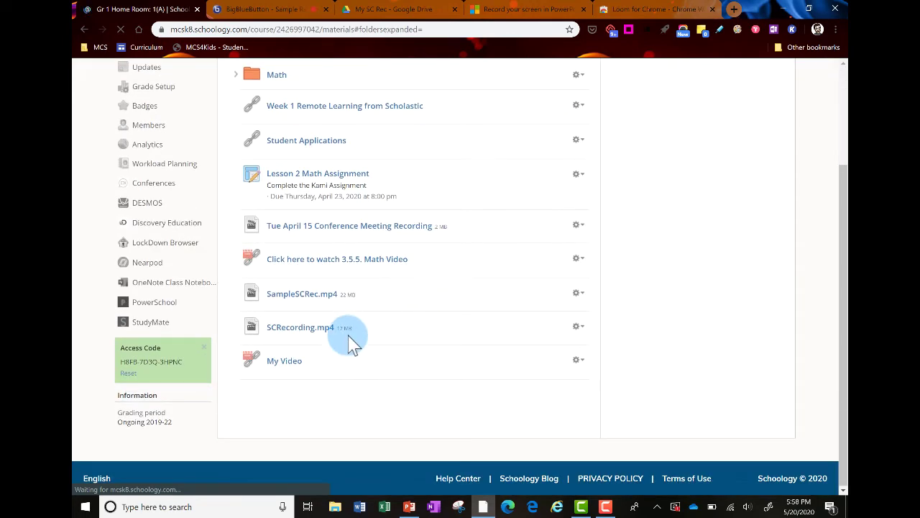
- Open the My Video link and play the recording in Google Drive
click(285, 361)
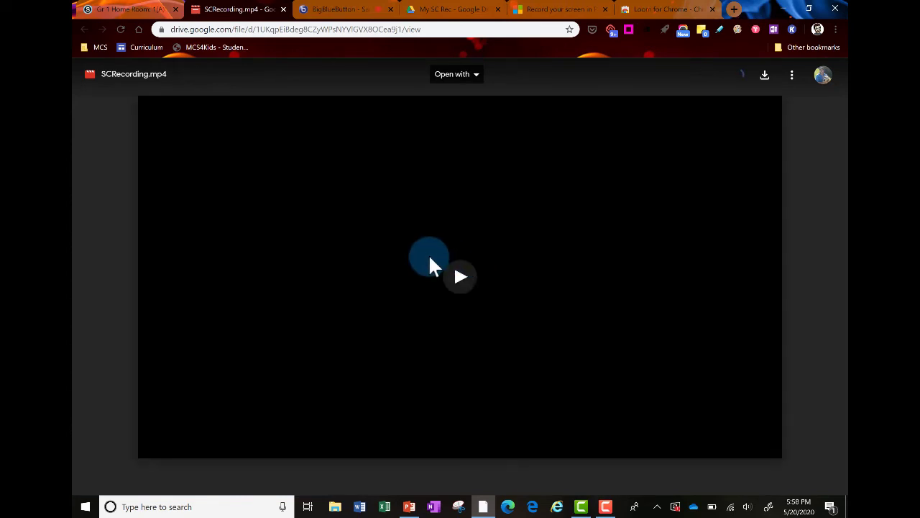
click(423, 266)
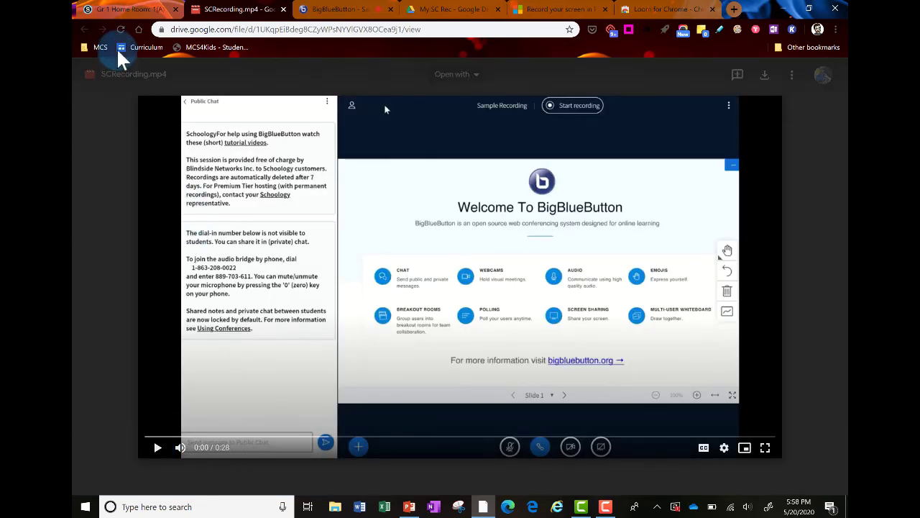
click(124, 10)
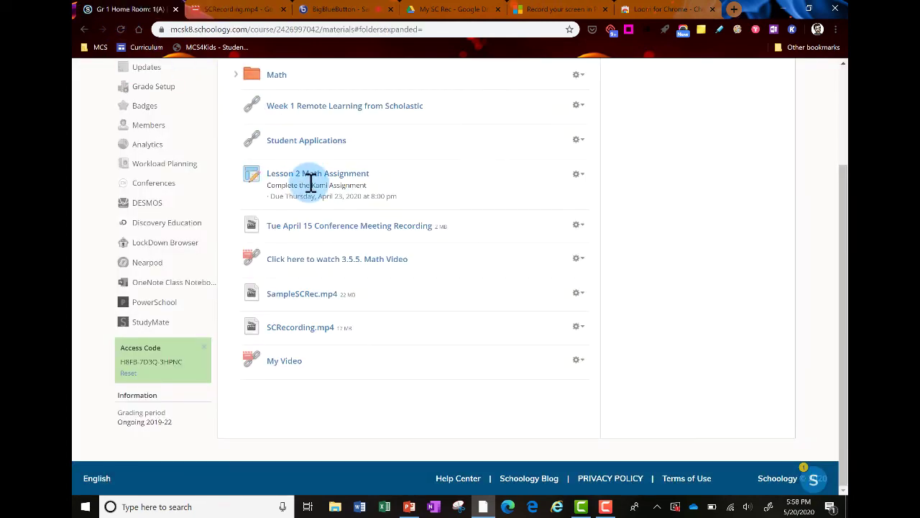
- Close the Google Drive sharing settings and return to the Schoology course materials
scroll(308, 180, up, 2)
click(291, 151)
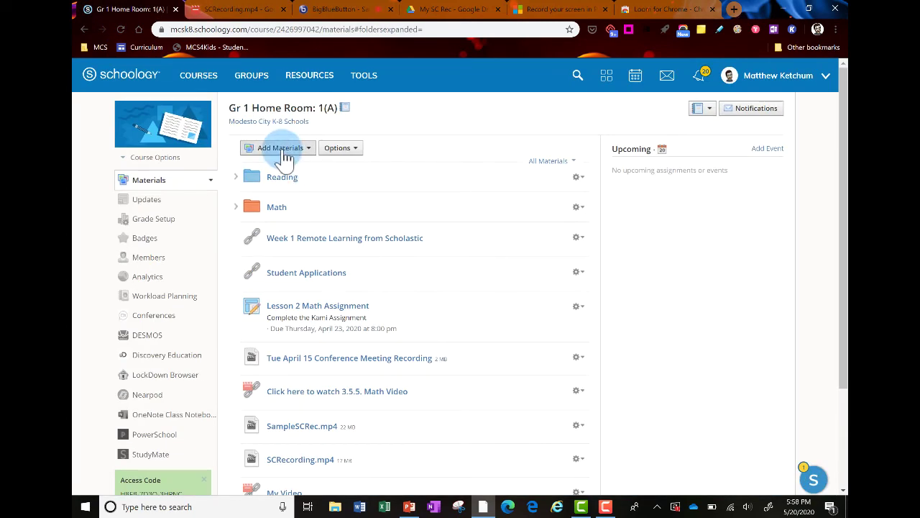
click(398, 108)
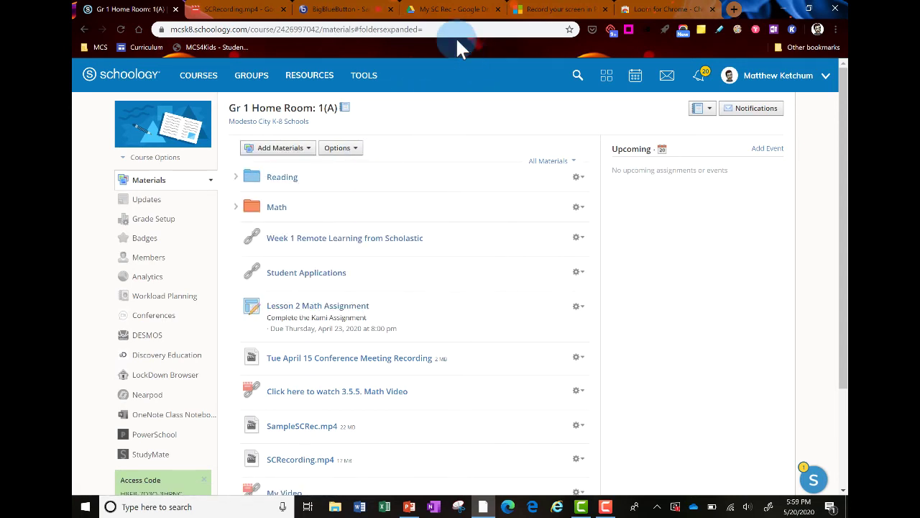
click(446, 9)
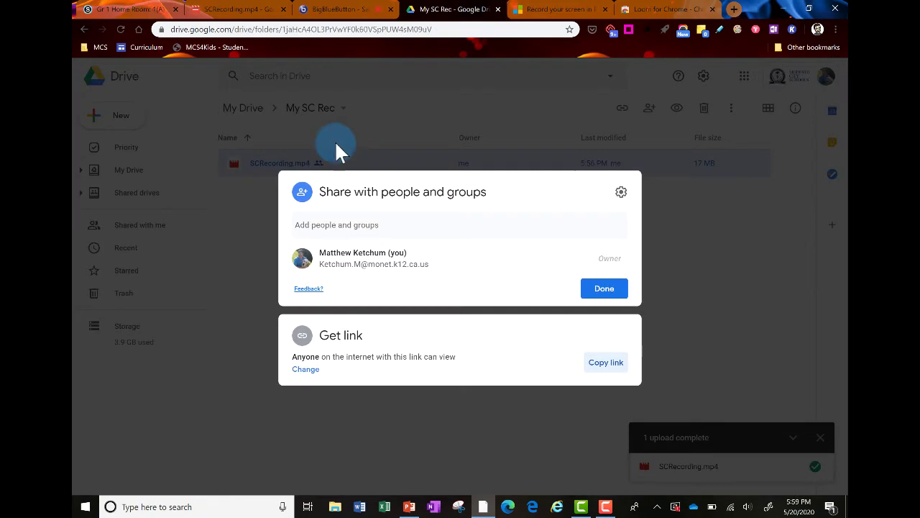
click(660, 241)
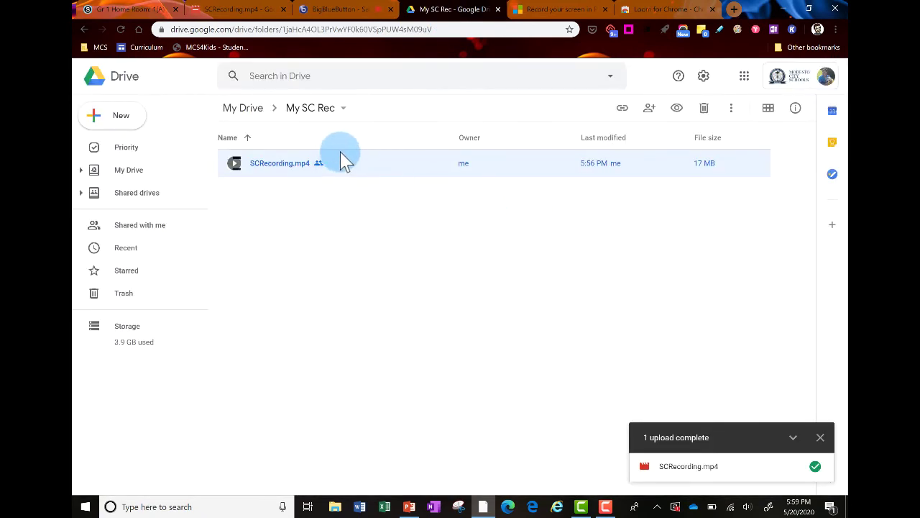
click(147, 9)
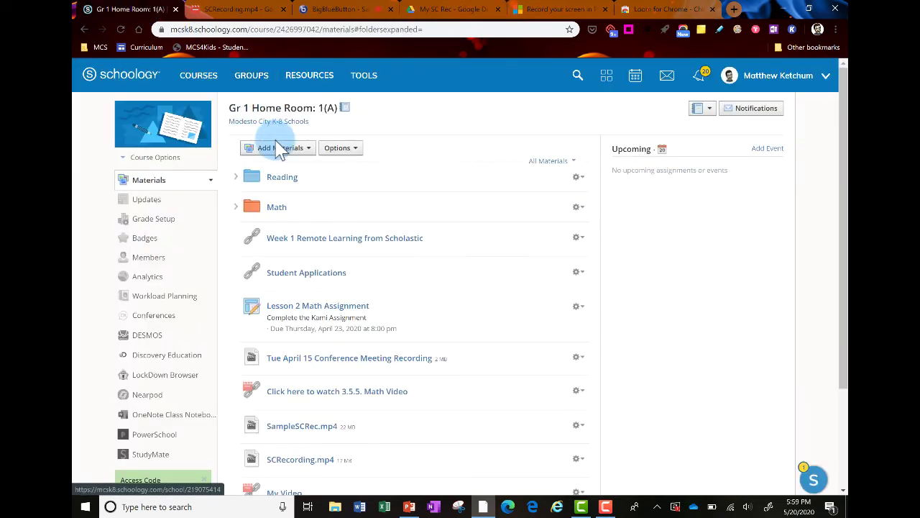
click(271, 148)
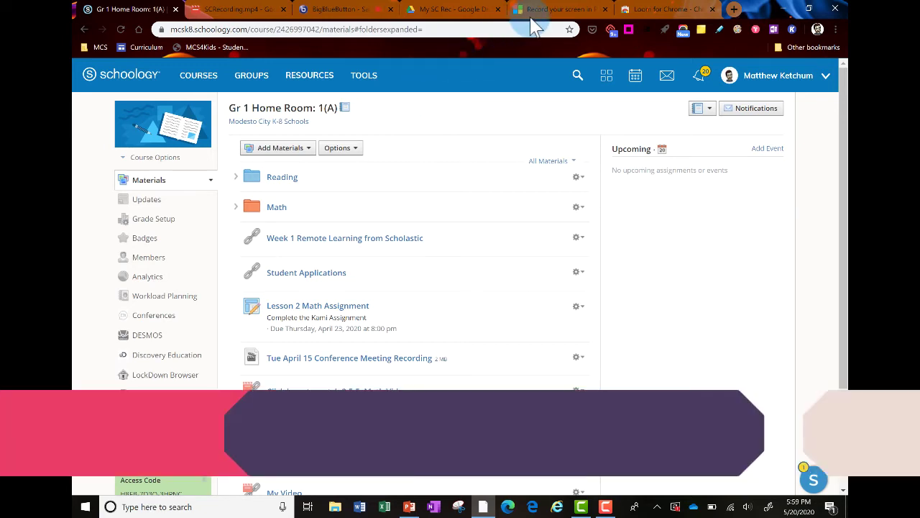
- Review the Loom for Chrome Web Store page, then bring up the BigBlueButton session
click(651, 14)
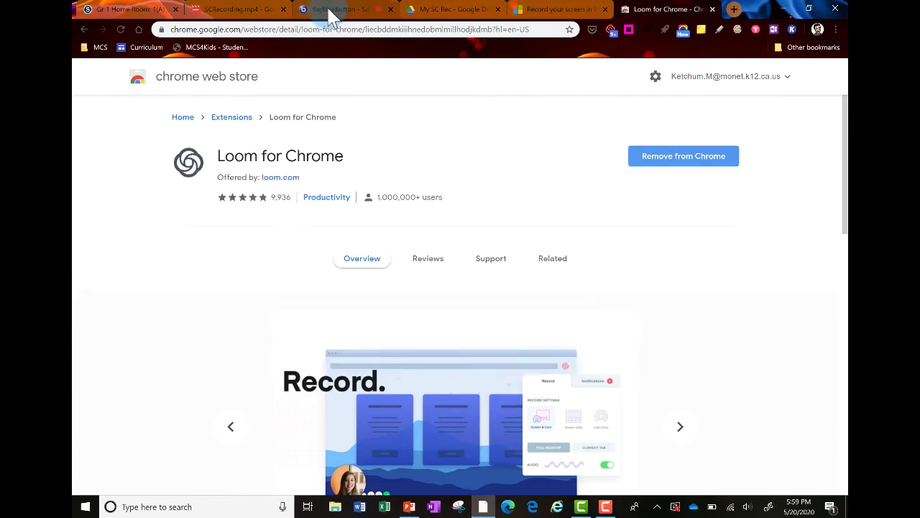
click(335, 10)
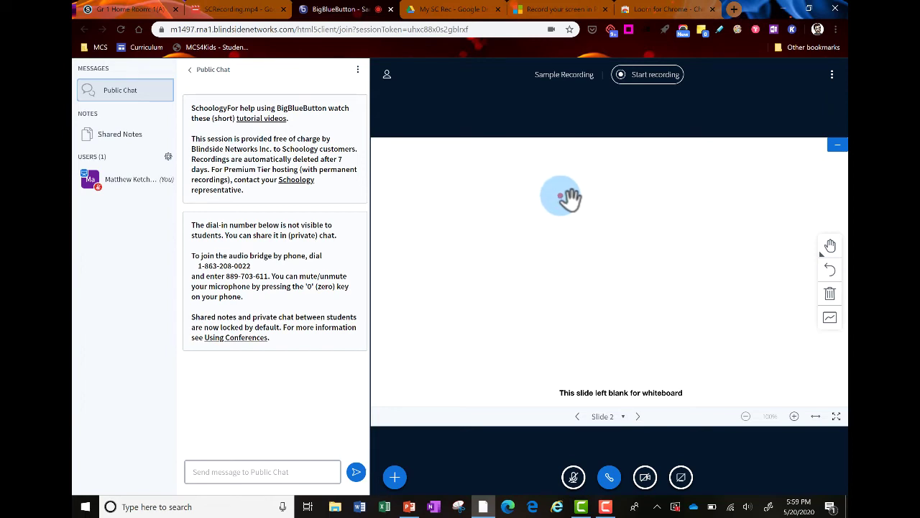
- Record a 32-second Loom capture of the entire screen showing the BigBlueButton session
click(610, 32)
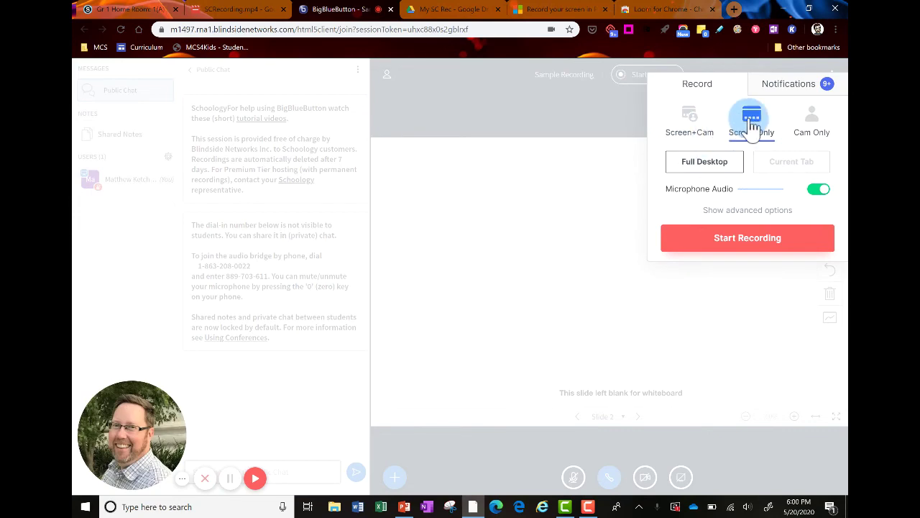
click(744, 239)
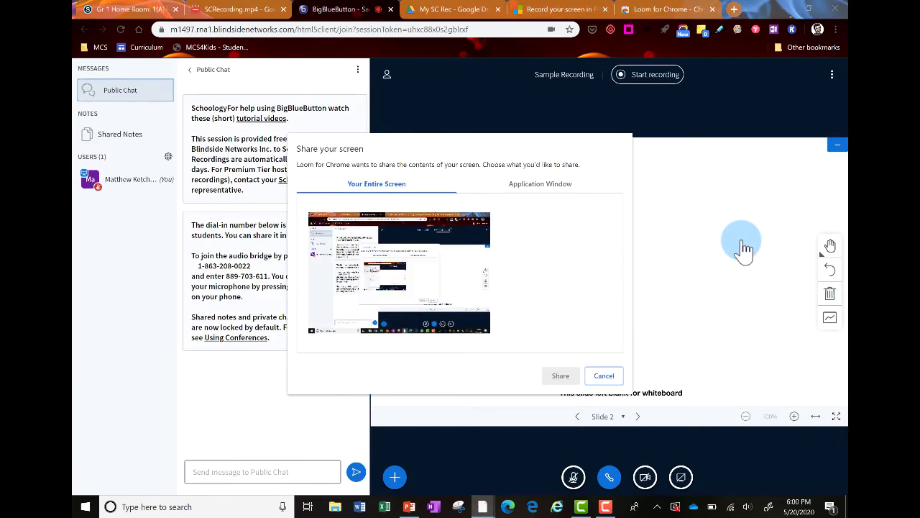
click(476, 255)
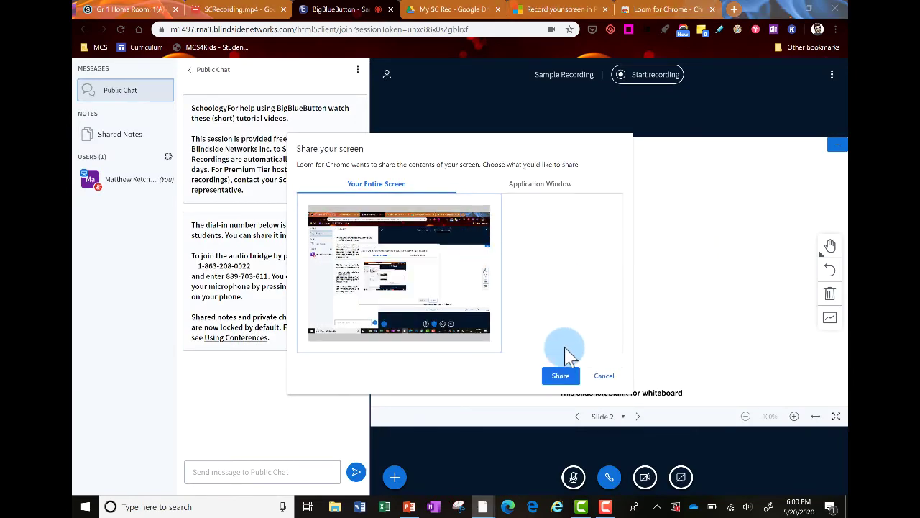
click(561, 376)
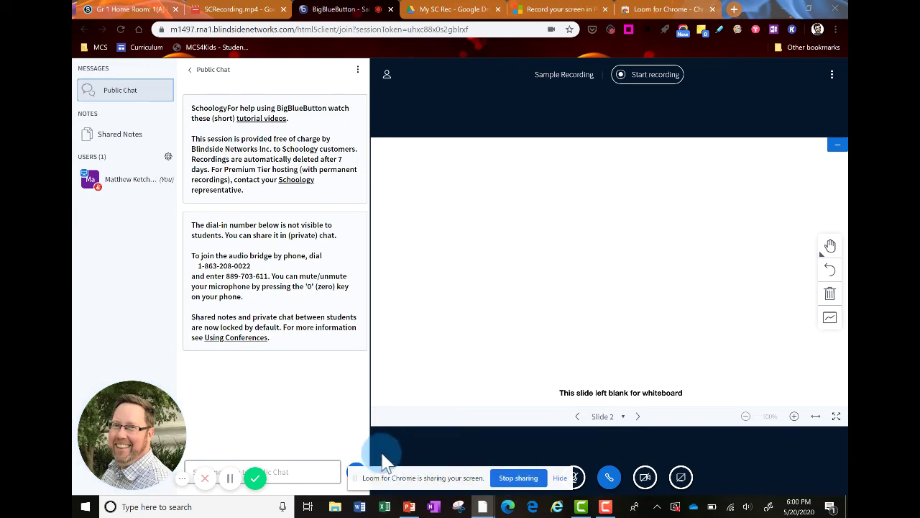
click(560, 477)
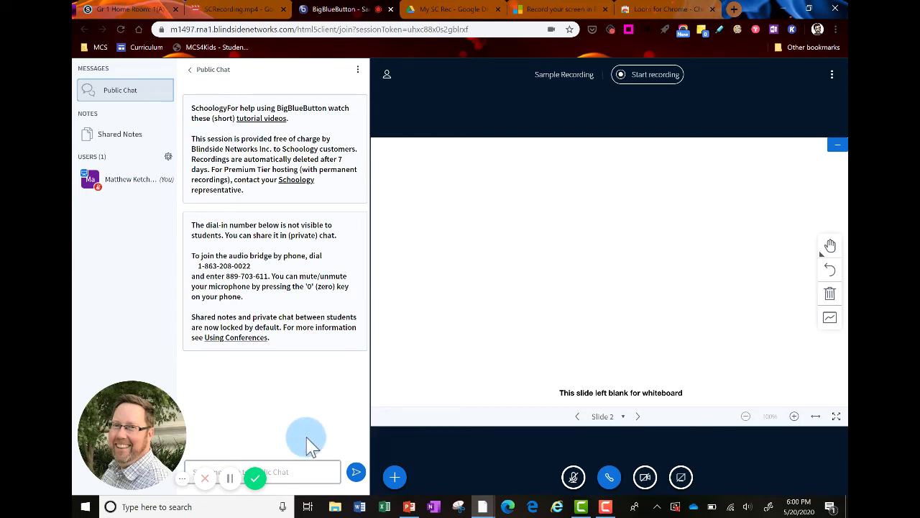
click(256, 480)
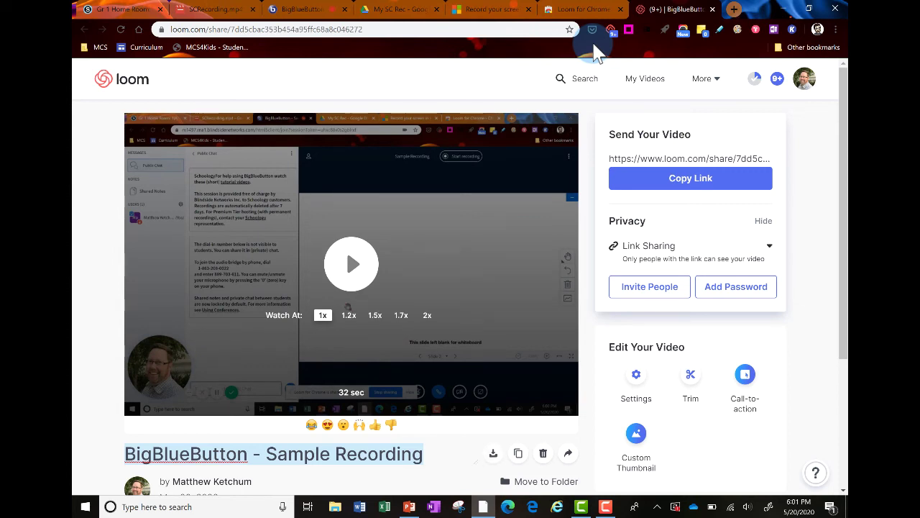
- Rename the Loom video to 'My sample rec'
click(374, 457)
drag(422, 455, 106, 460)
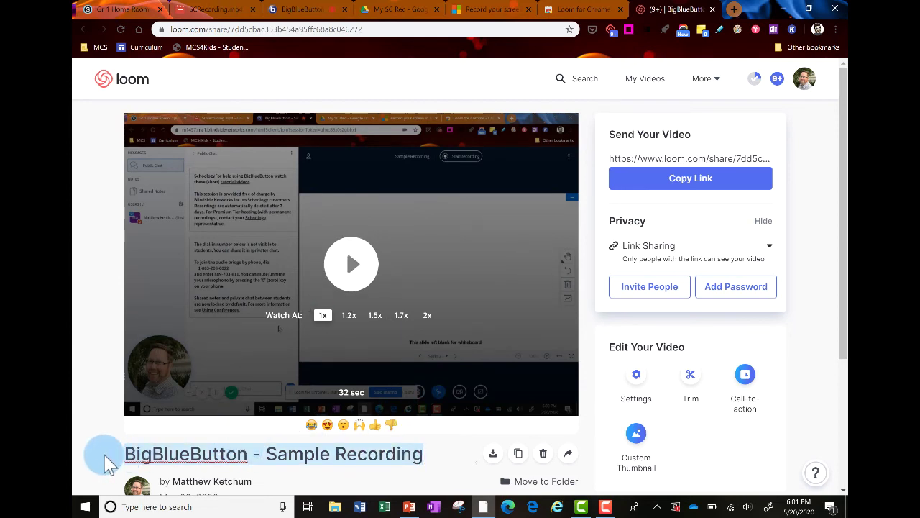
text(My sample c)
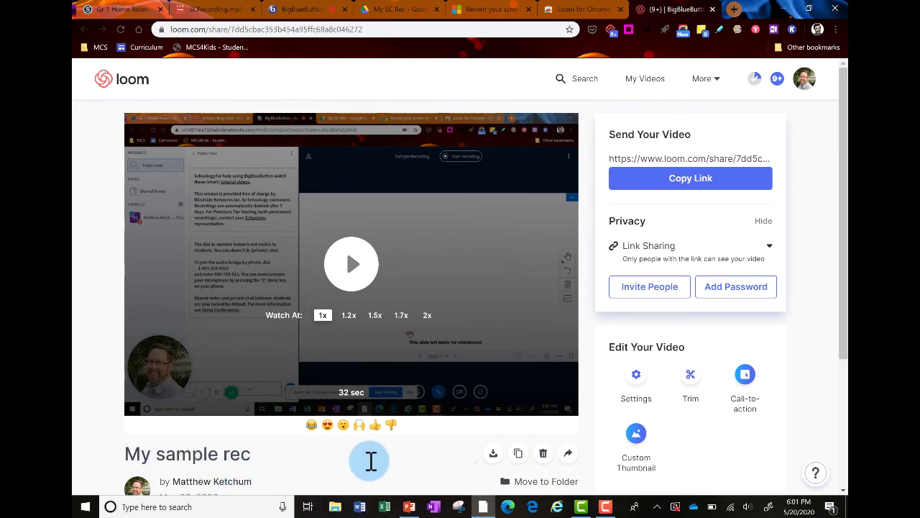
scroll(371, 461, down, 3)
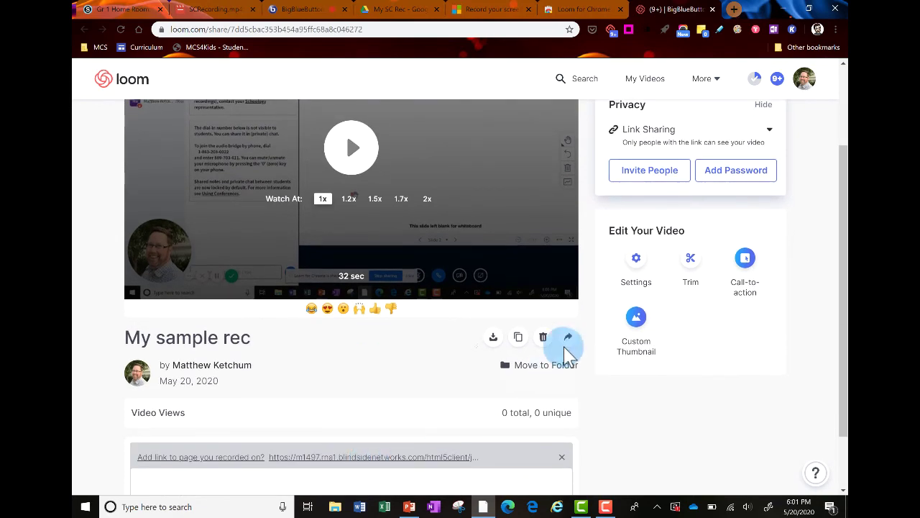
- Turn off 'Viewer can download' and 'Show analytics to viewer' and save the settings
click(636, 265)
scroll(637, 266, down, 3)
scroll(692, 219, up, 3)
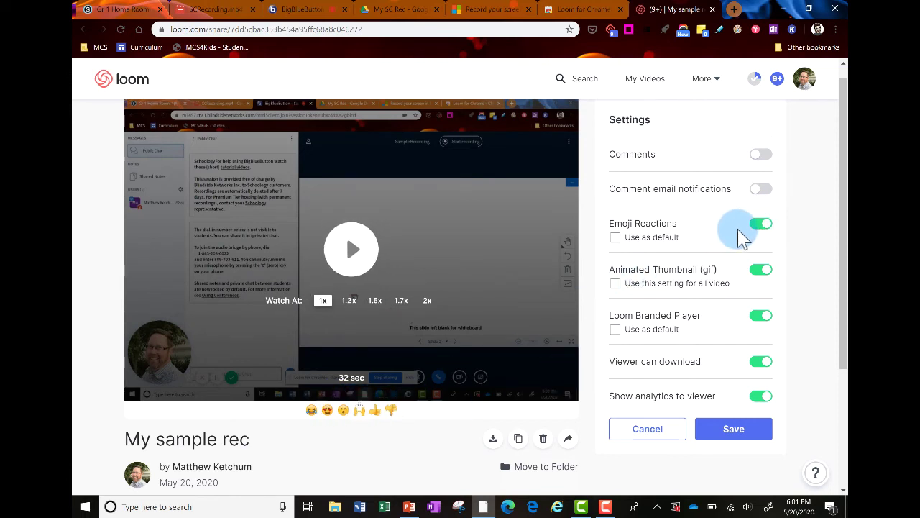
click(761, 363)
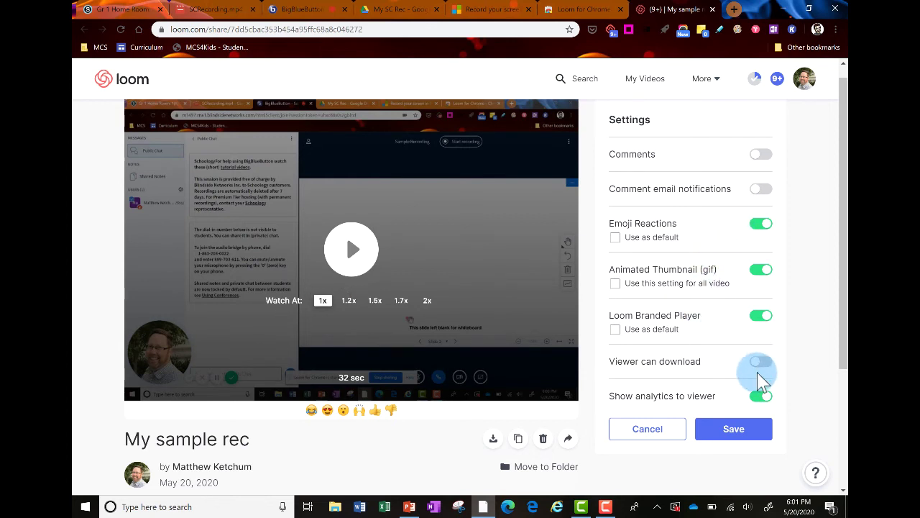
click(759, 397)
click(762, 396)
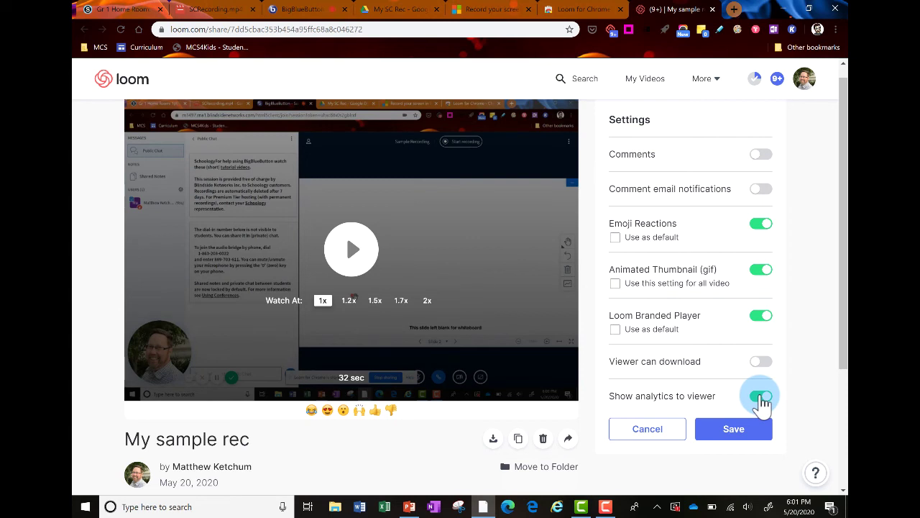
click(756, 399)
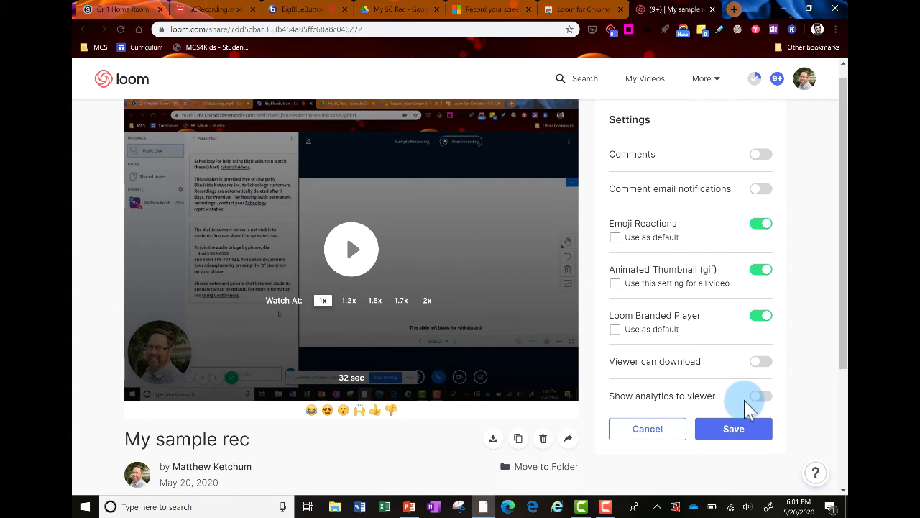
click(733, 432)
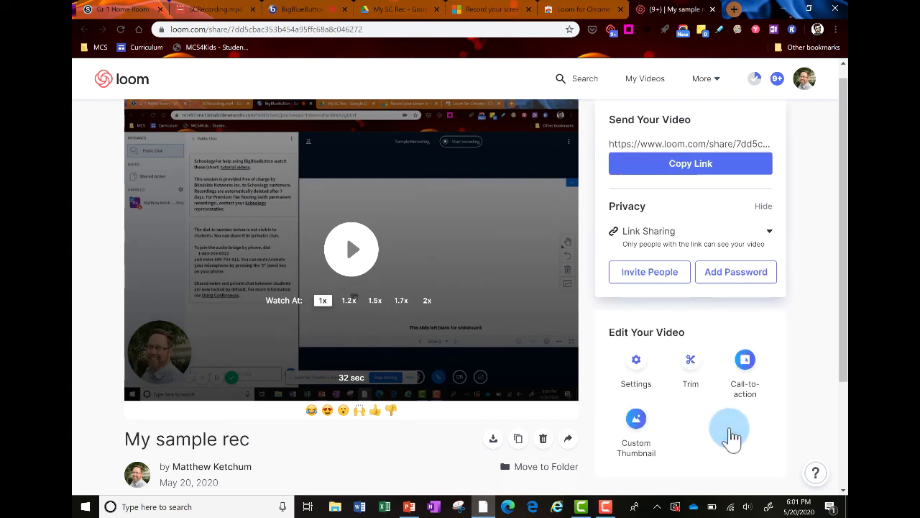
- Copy the video's share link and return to the Gr 1 Home Room course
click(683, 167)
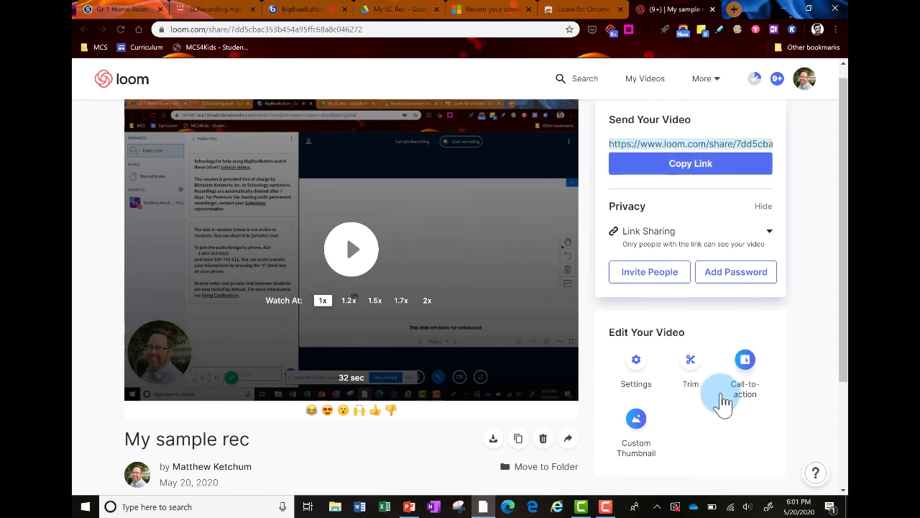
scroll(719, 304, up, 1)
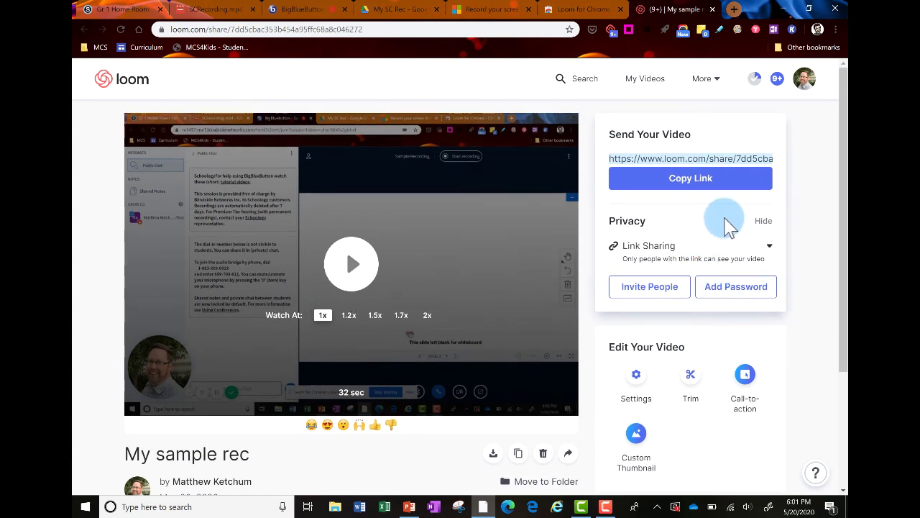
scroll(678, 255, down, 2)
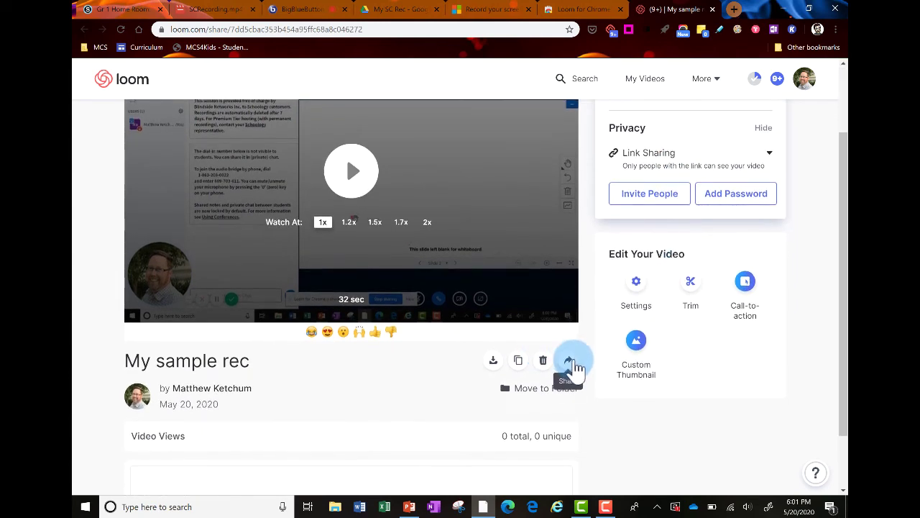
click(567, 362)
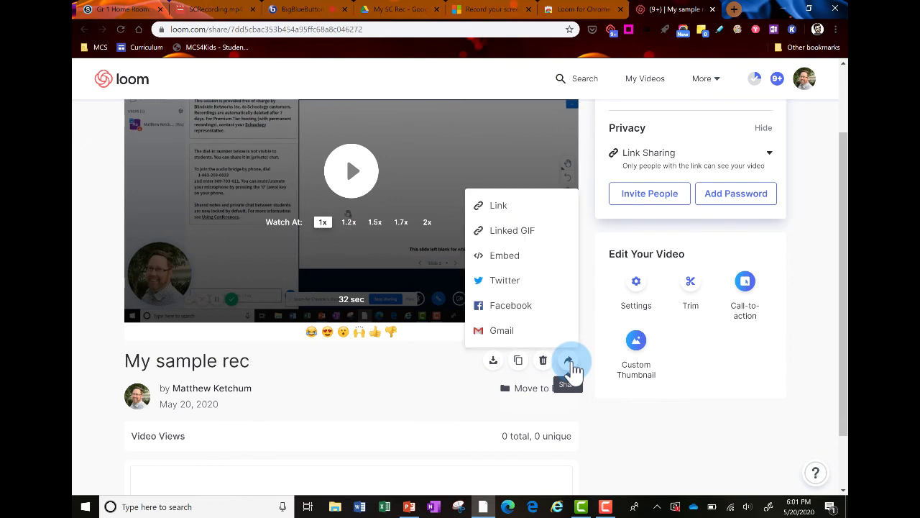
click(505, 257)
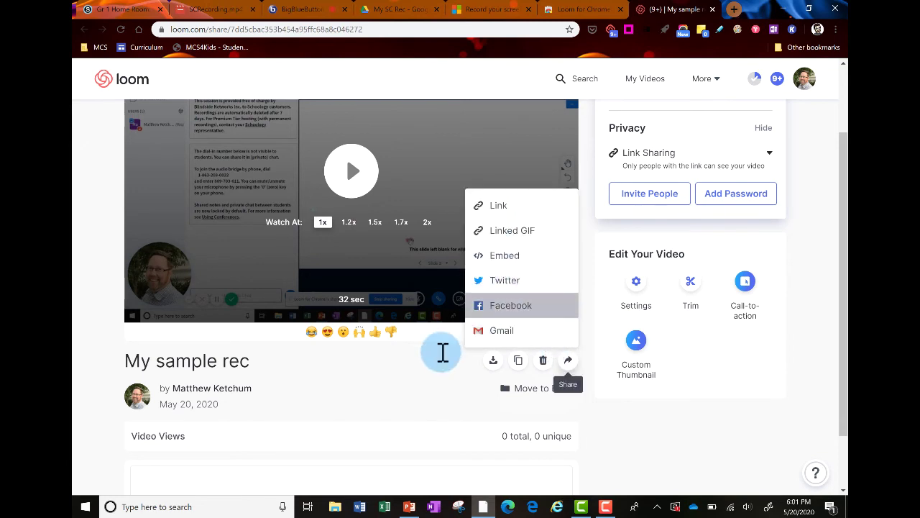
click(438, 386)
click(621, 279)
scroll(619, 282, up, 2)
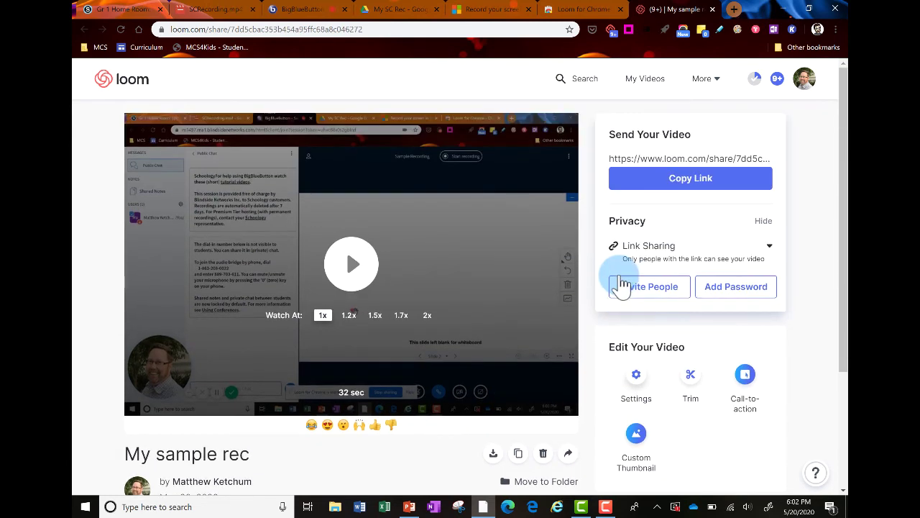
click(671, 193)
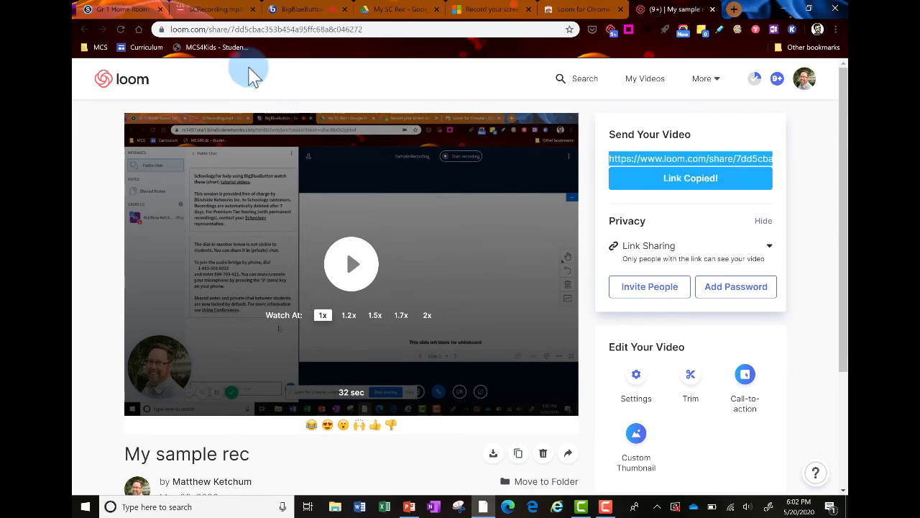
click(132, 11)
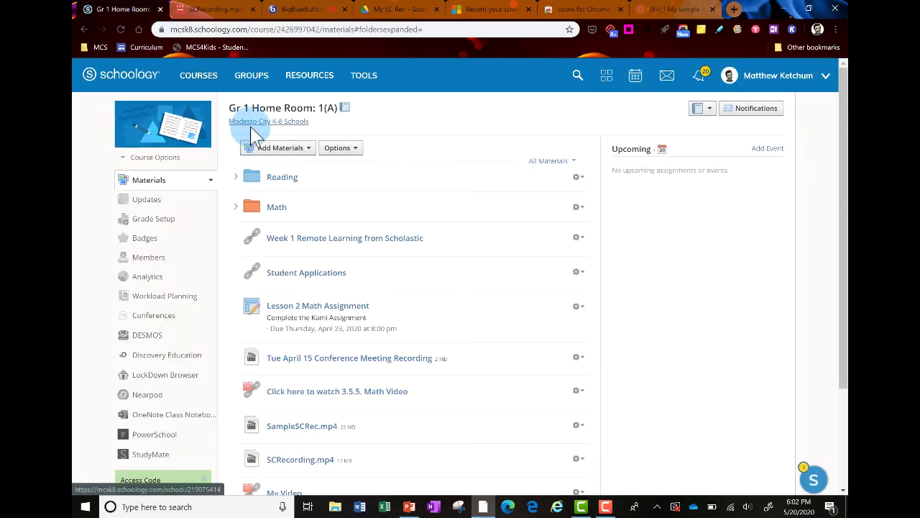
- Add the copied Loom link to materials as 'My Video from Loom' and open it
click(282, 150)
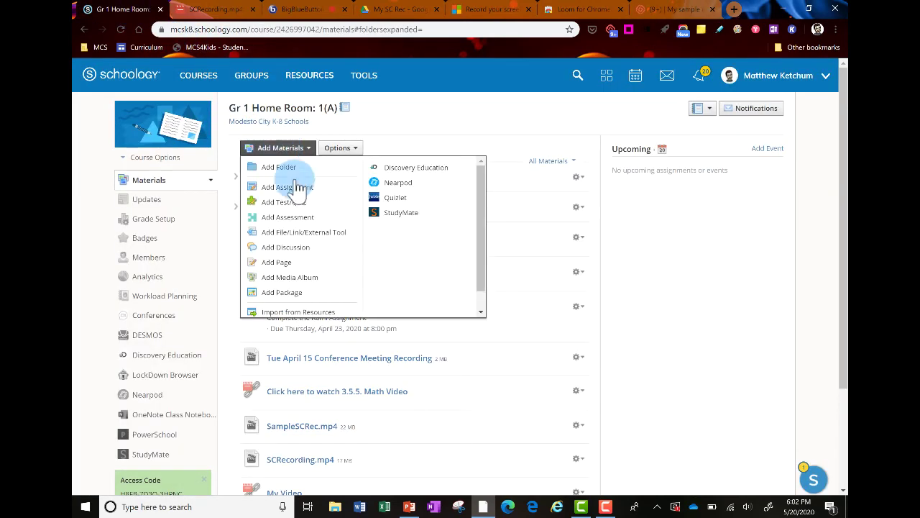
click(298, 237)
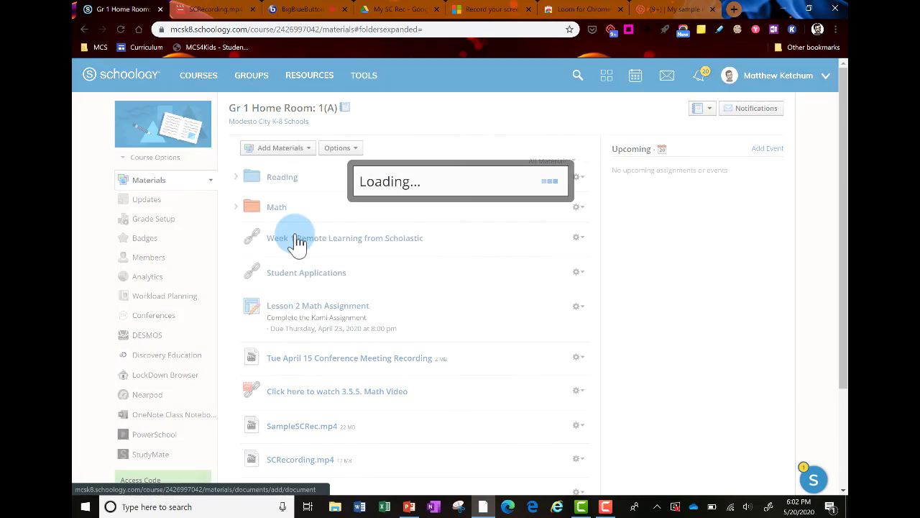
click(475, 200)
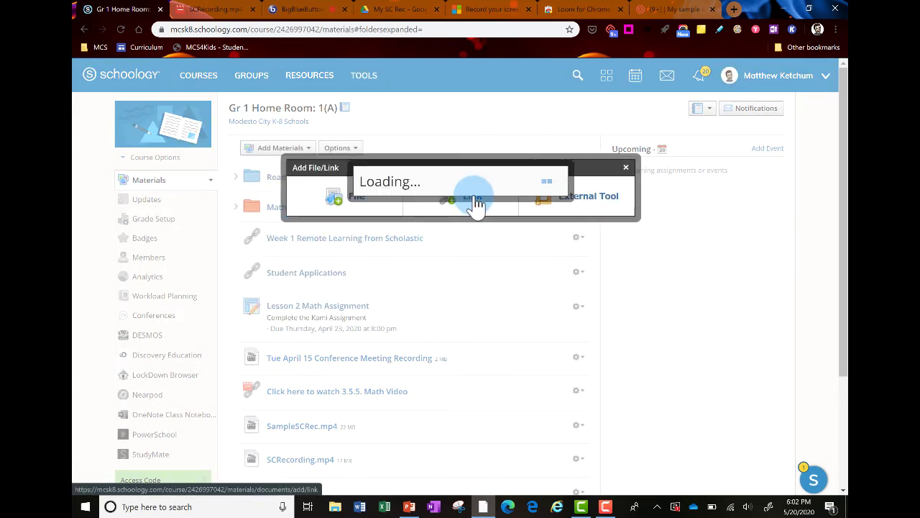
click(446, 174)
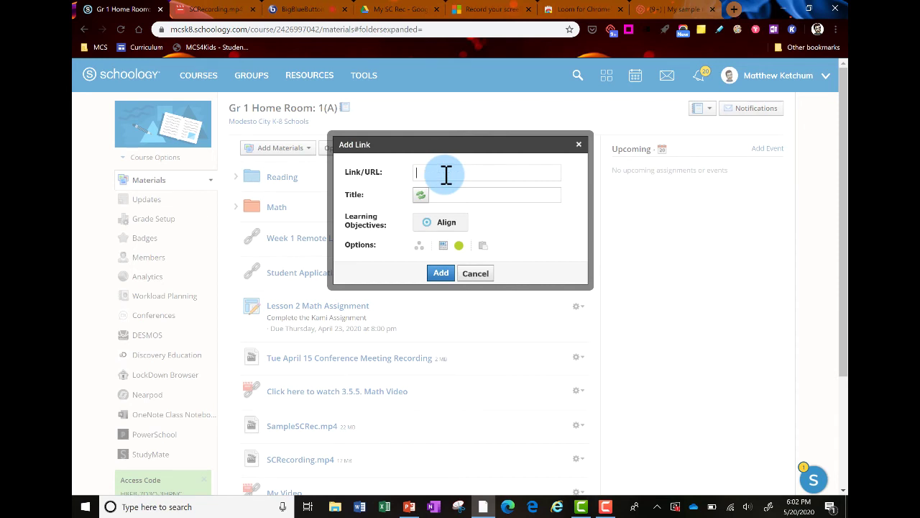
right_click(446, 175)
click(489, 257)
click(457, 191)
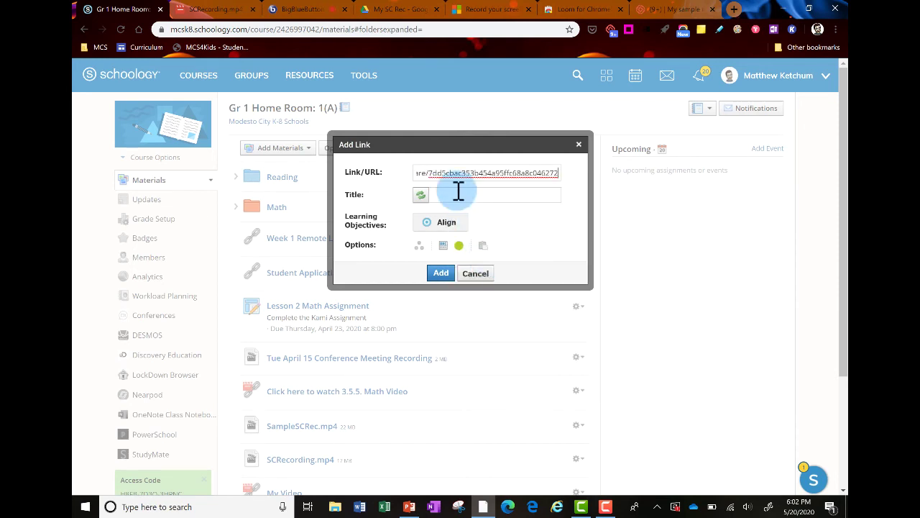
text(My Video from Loom)
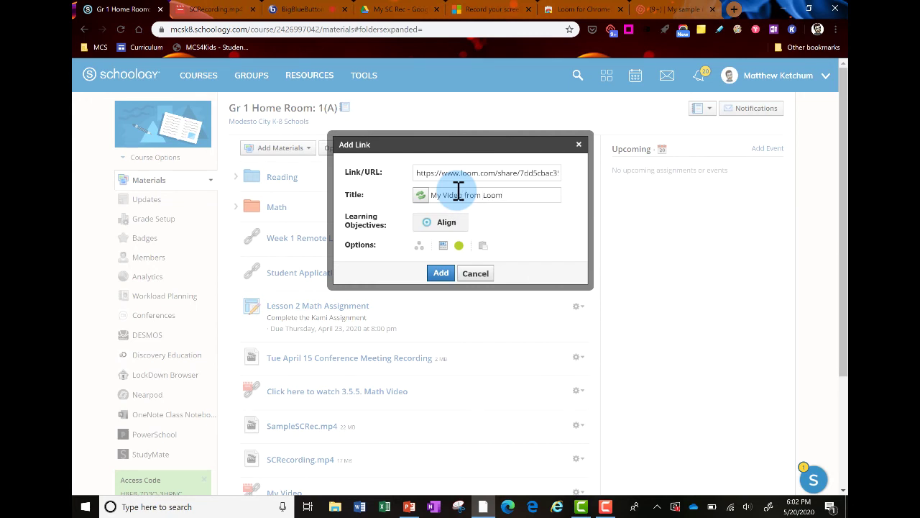
click(440, 277)
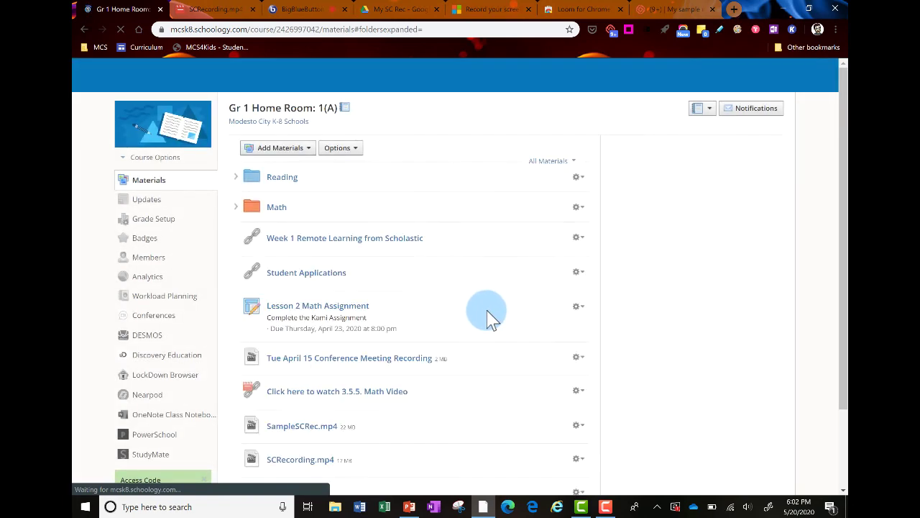
scroll(495, 325, down, 3)
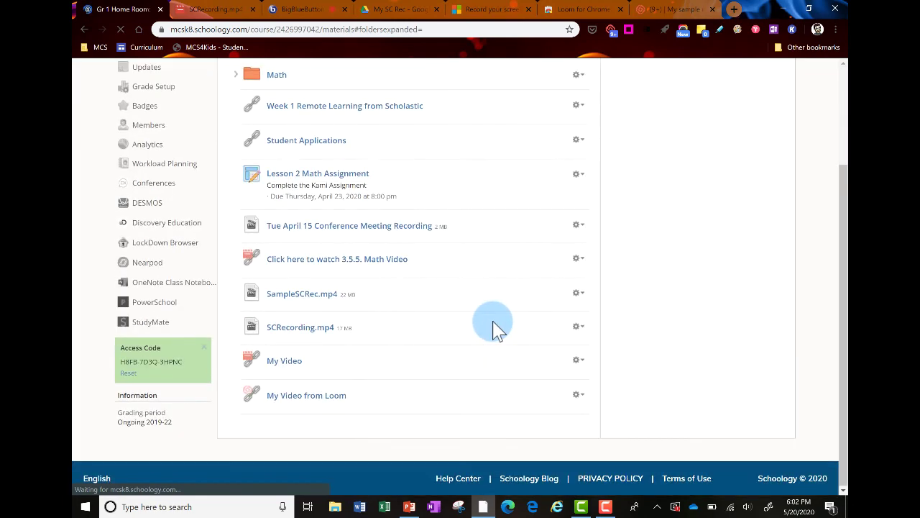
click(302, 396)
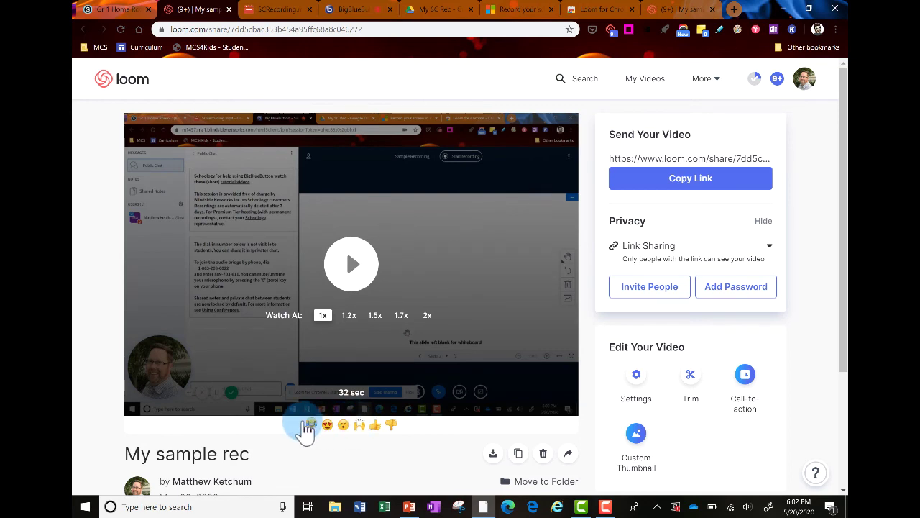
- Close the extra Loom tab and copy the 640 × 427 fixed-size embed code for My sample rec
click(350, 284)
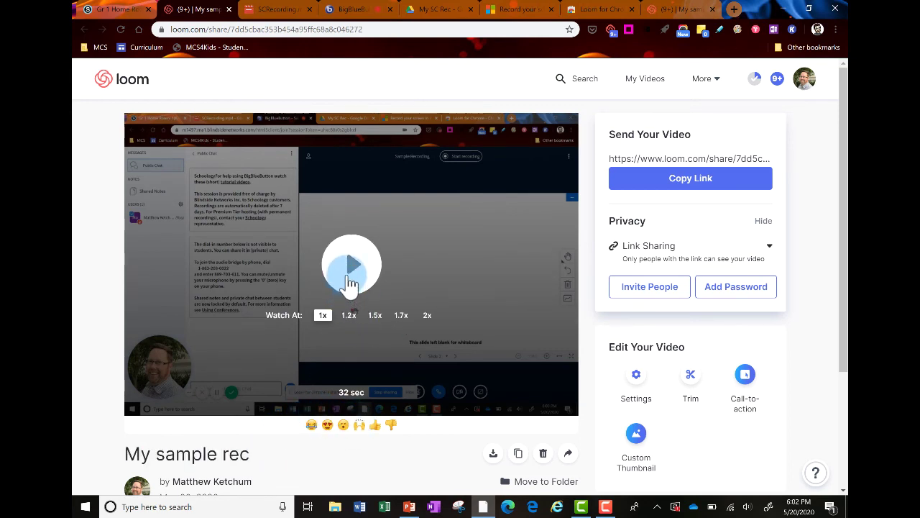
click(229, 9)
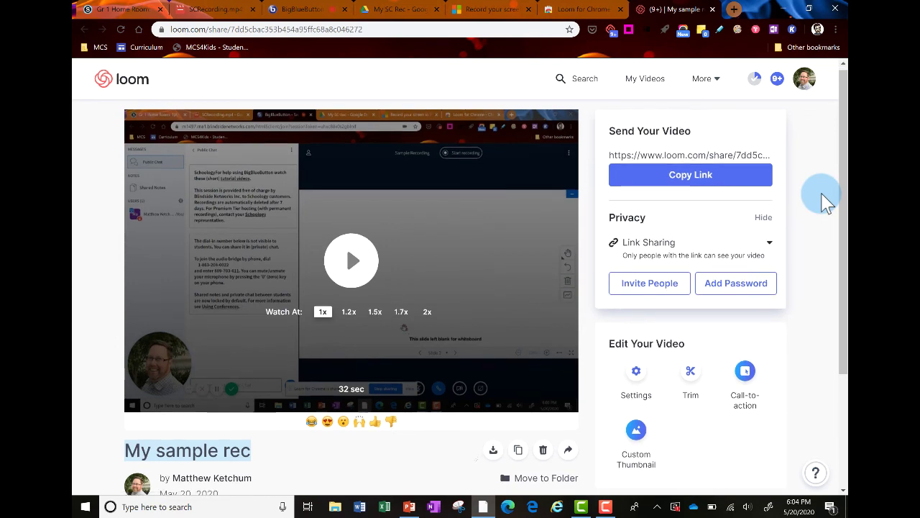
scroll(827, 203, down, 2)
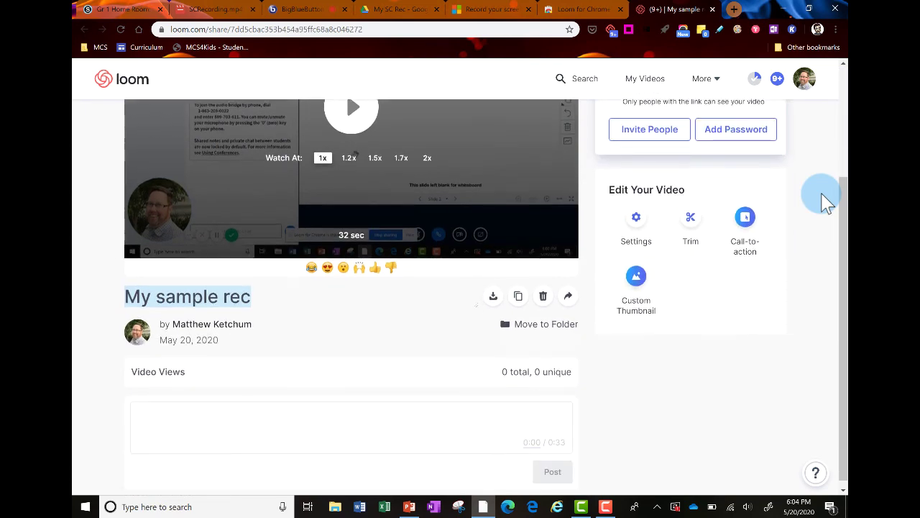
click(568, 296)
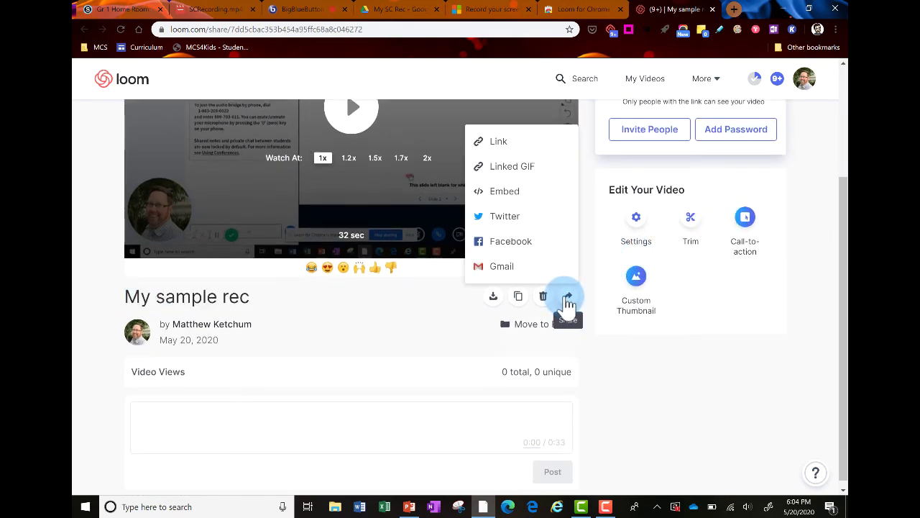
click(517, 194)
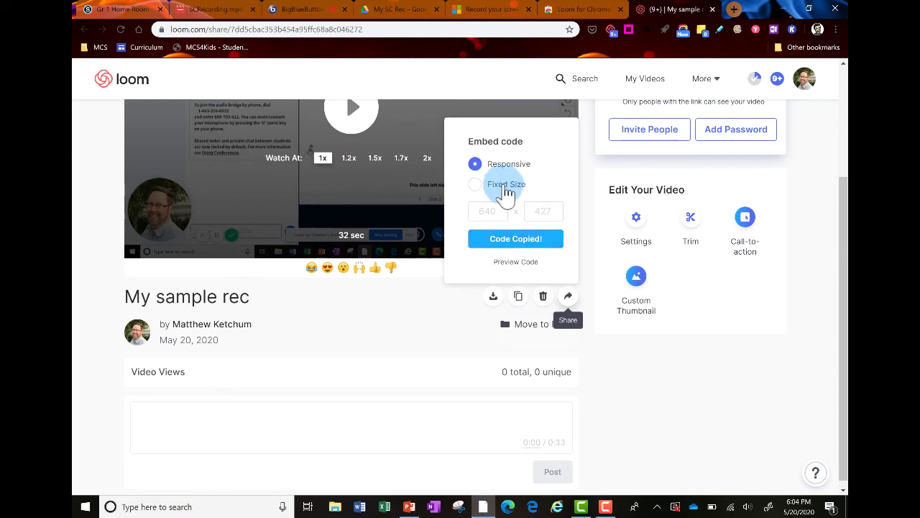
click(506, 192)
click(515, 243)
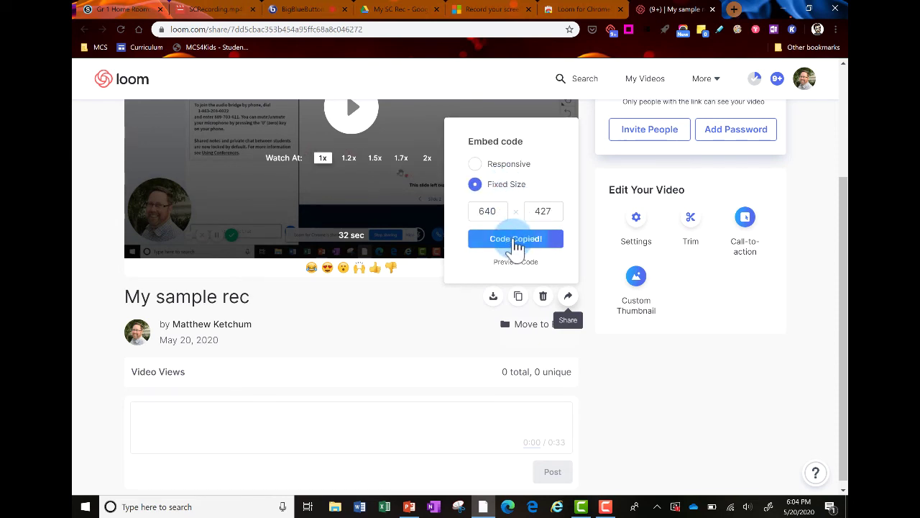
click(133, 16)
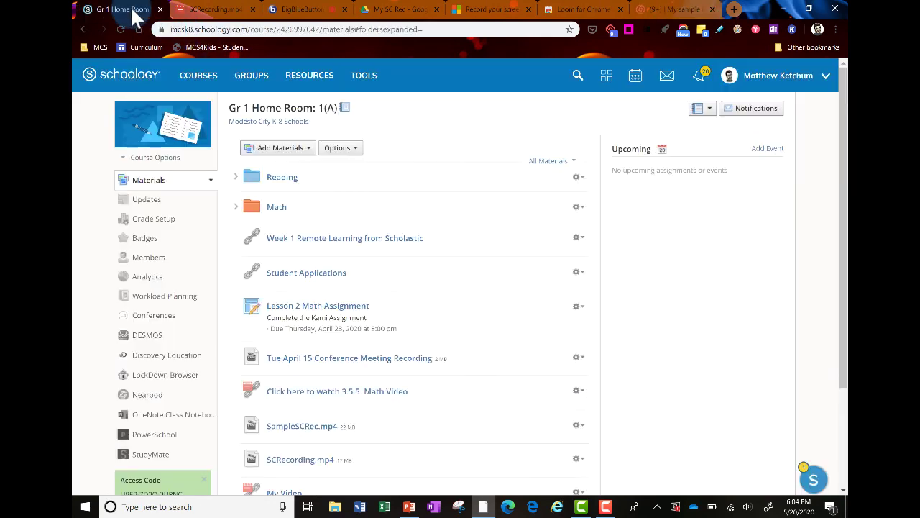
- Create a 'My Recording' page whose HTML body holds the pasted Loom iframe code
click(280, 151)
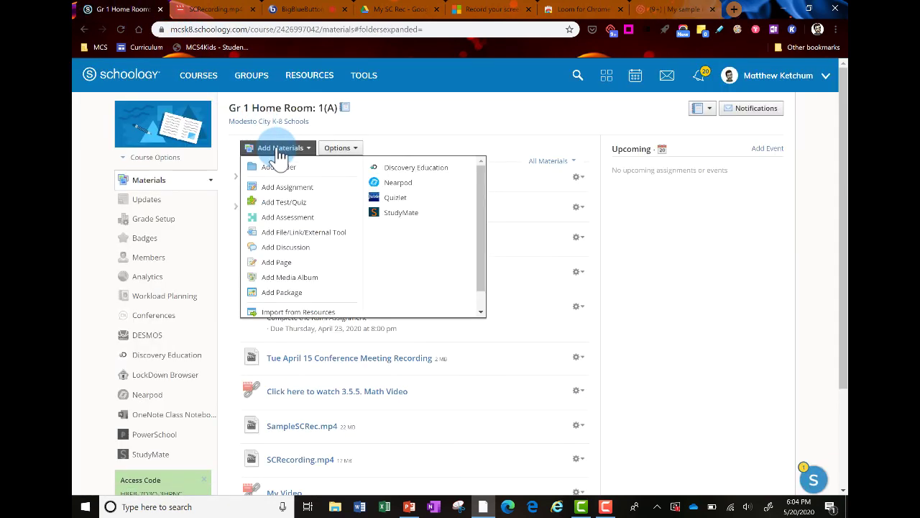
click(321, 264)
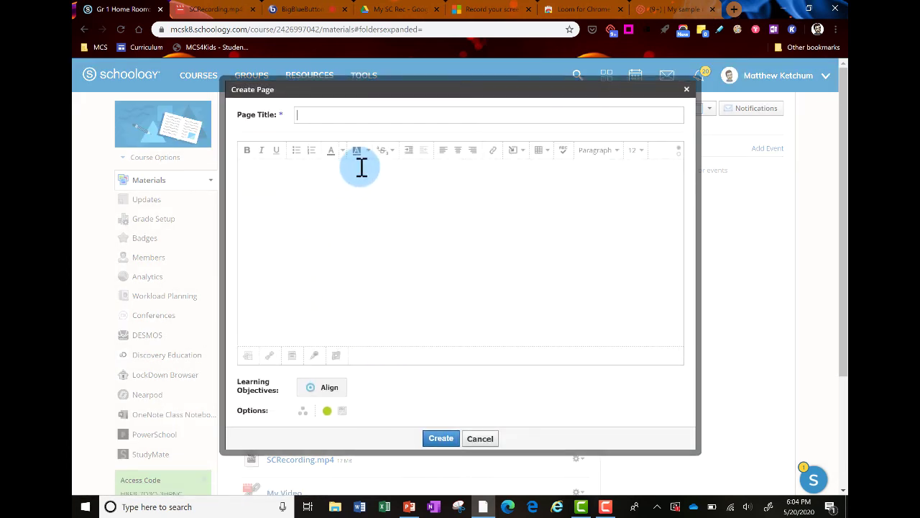
text(My Recording)
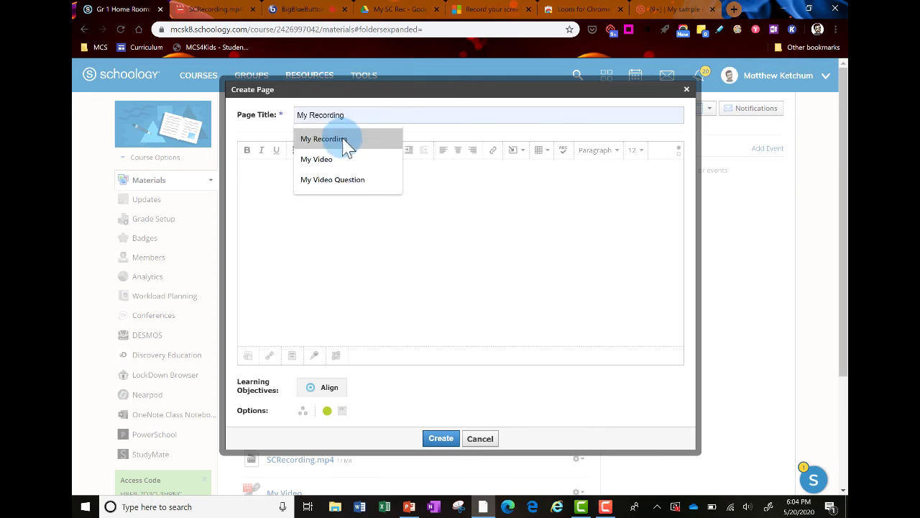
click(347, 142)
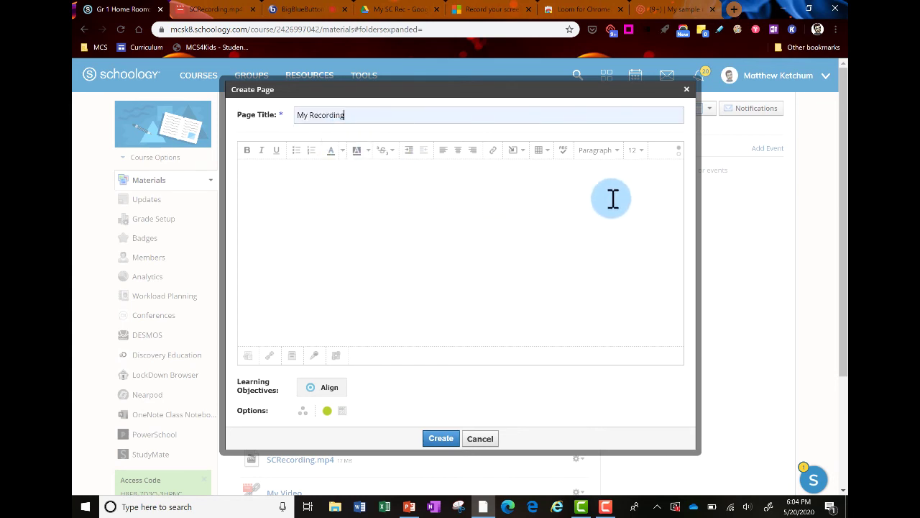
click(679, 155)
right_click(497, 150)
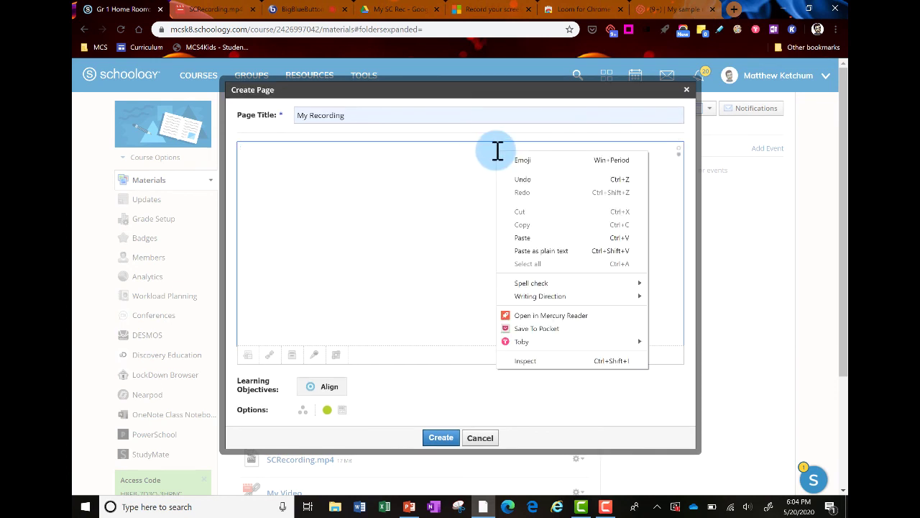
click(544, 235)
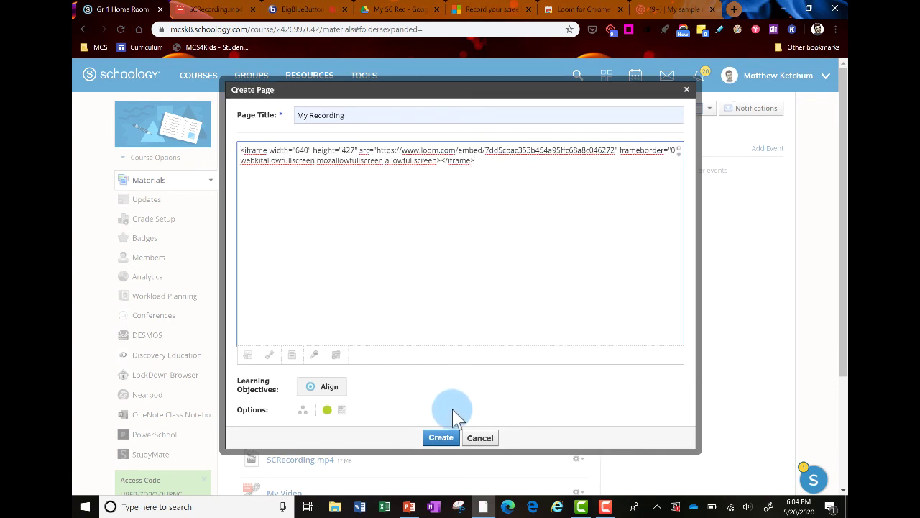
click(438, 440)
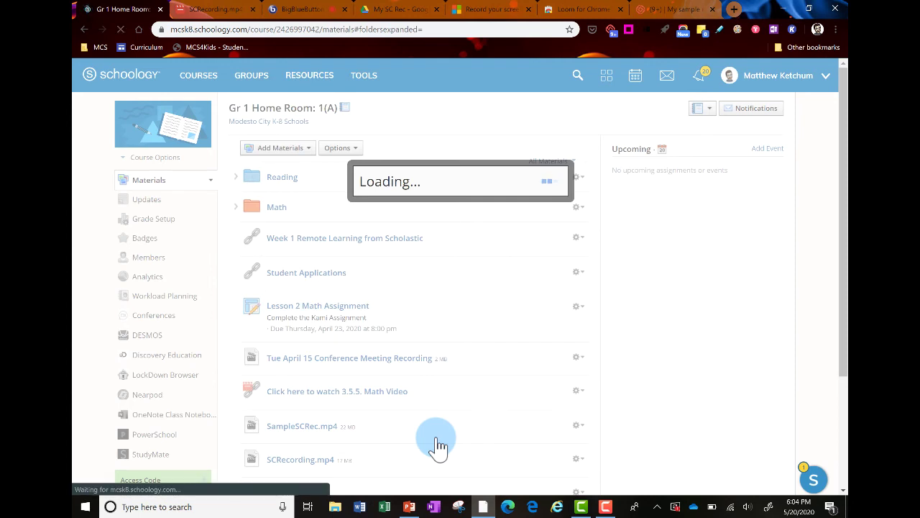
scroll(439, 446, down, 3)
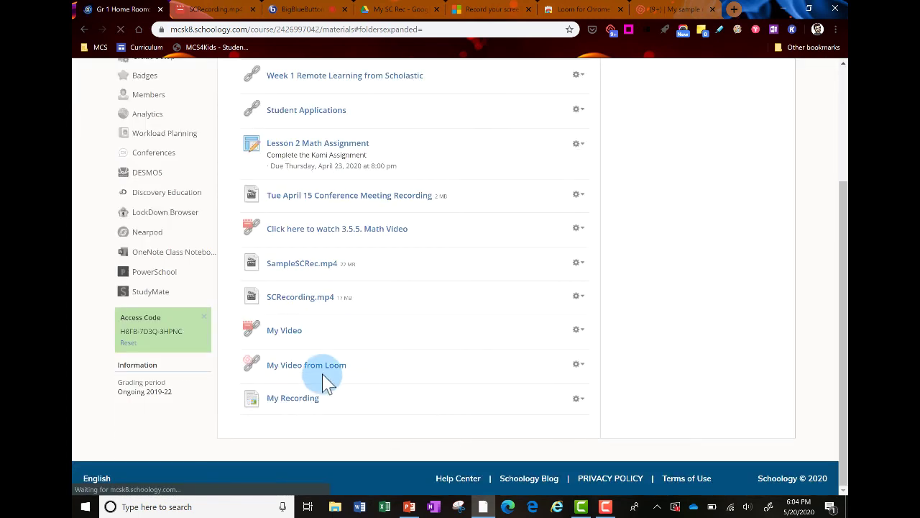
- Open the new My Recording page, then go back to the materials list
click(286, 403)
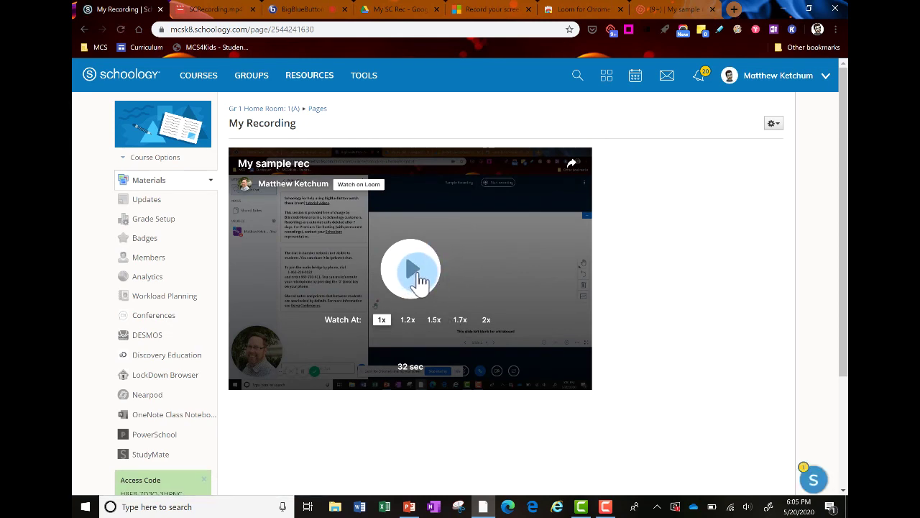
click(152, 181)
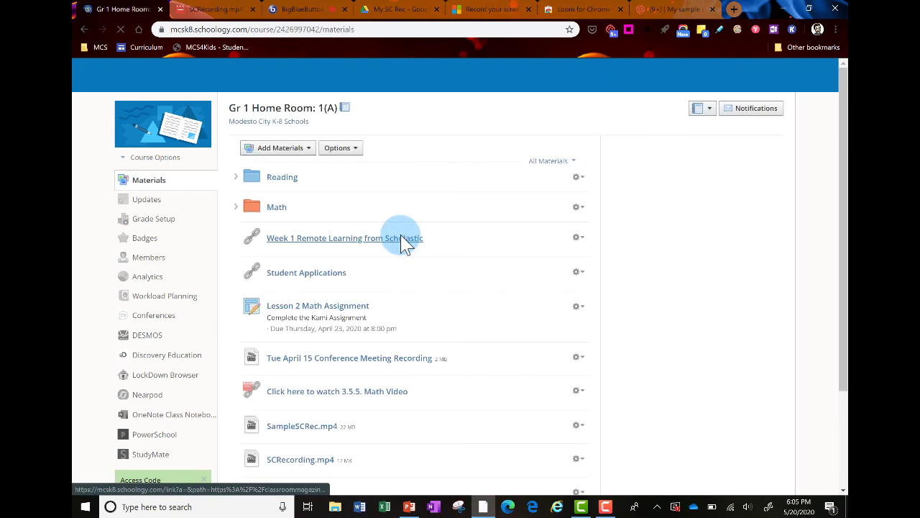
scroll(400, 241, down, 5)
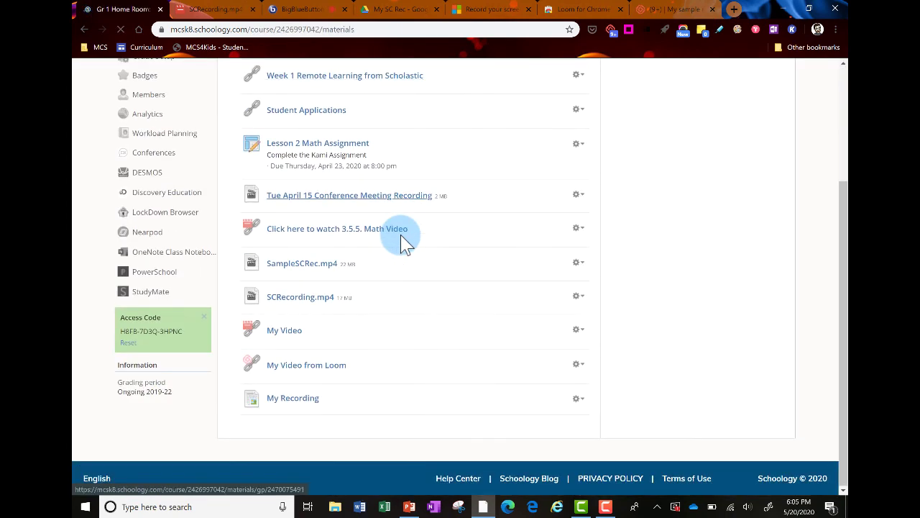
- Edit My Recording to display its content inline in the materials list and save
click(577, 401)
click(602, 423)
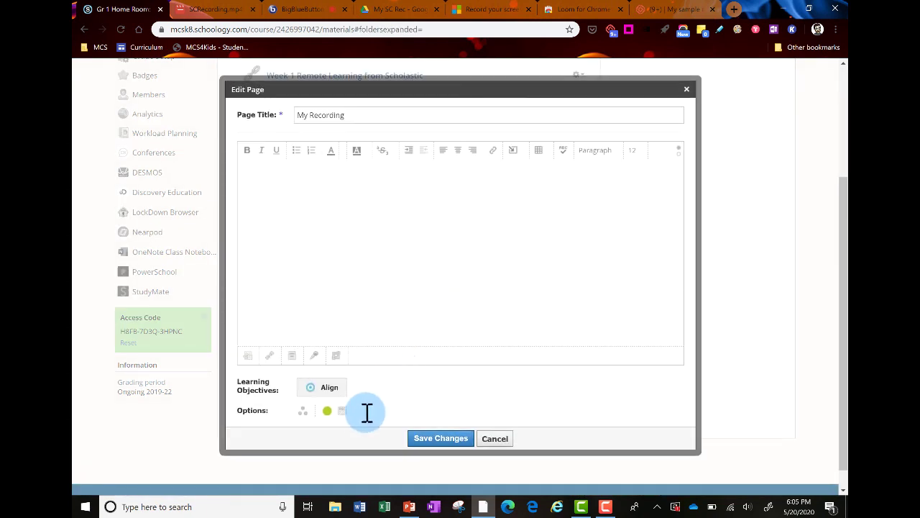
click(343, 413)
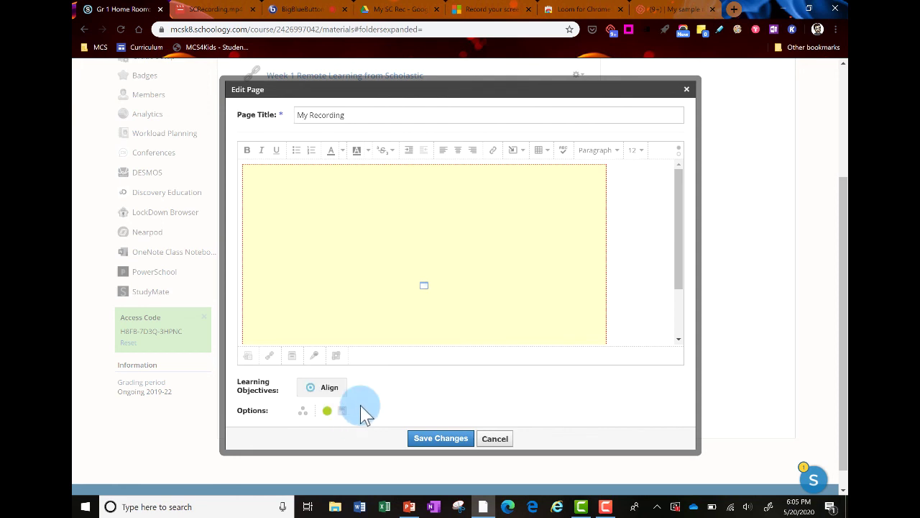
click(342, 410)
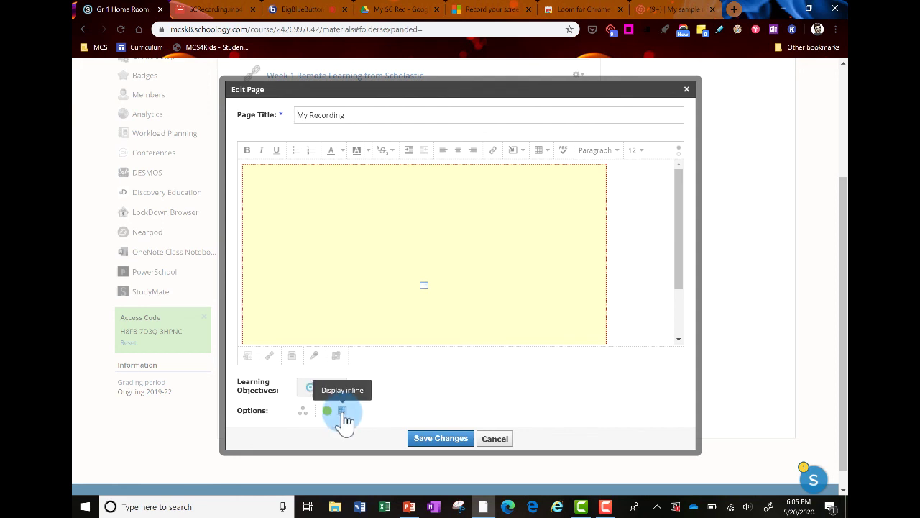
click(435, 440)
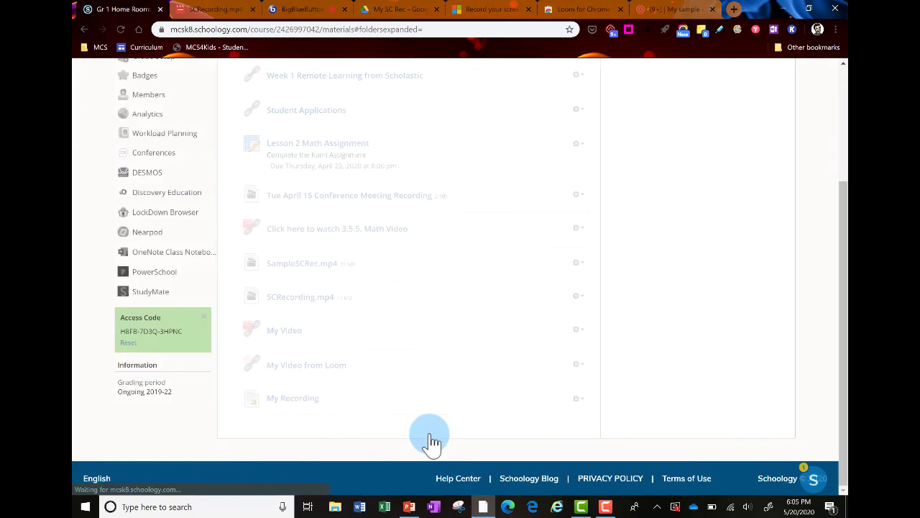
- Scroll the materials list to check the embedded 32-second Loom player for My sample rec
scroll(431, 444, down, 2)
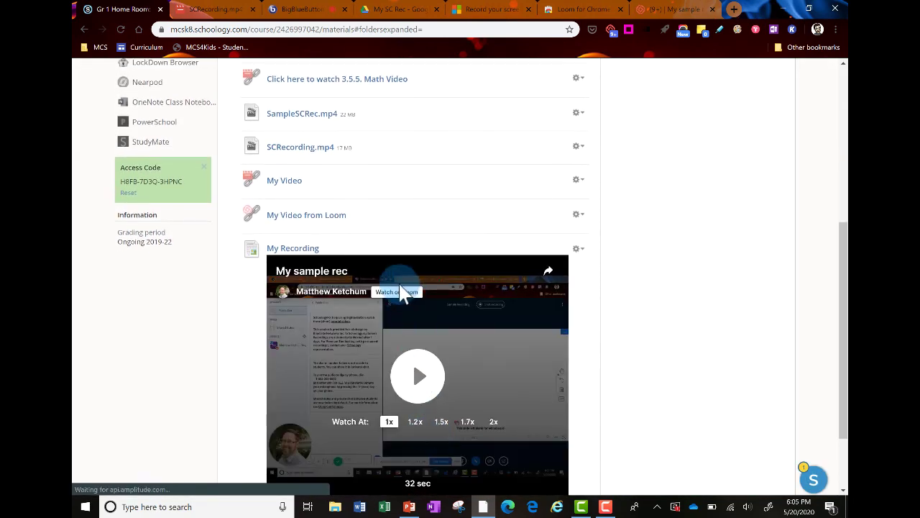
scroll(412, 236, down, 2)
scroll(412, 241, up, 5)
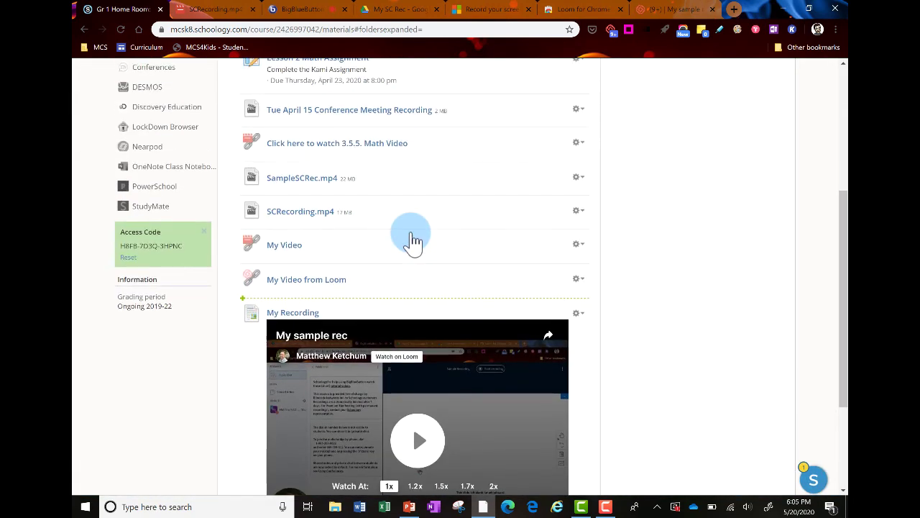
scroll(412, 242, down, 3)
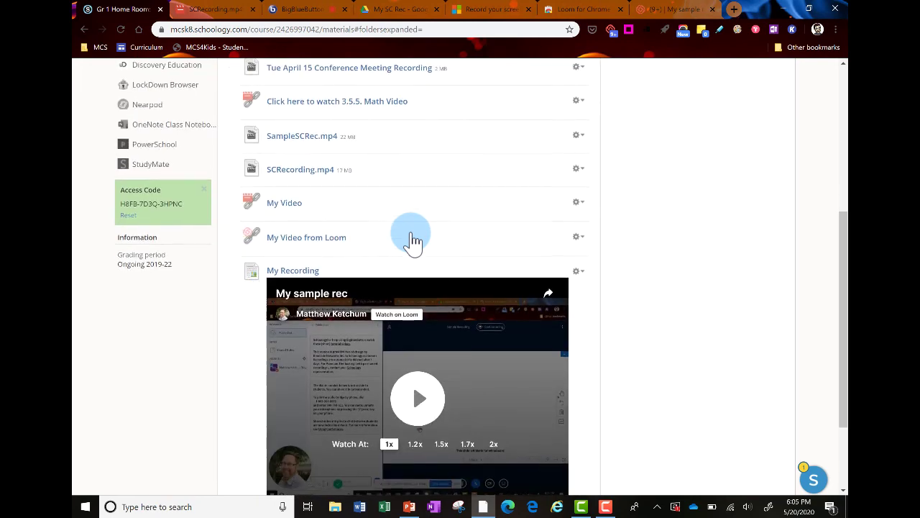
scroll(412, 241, down, 1)
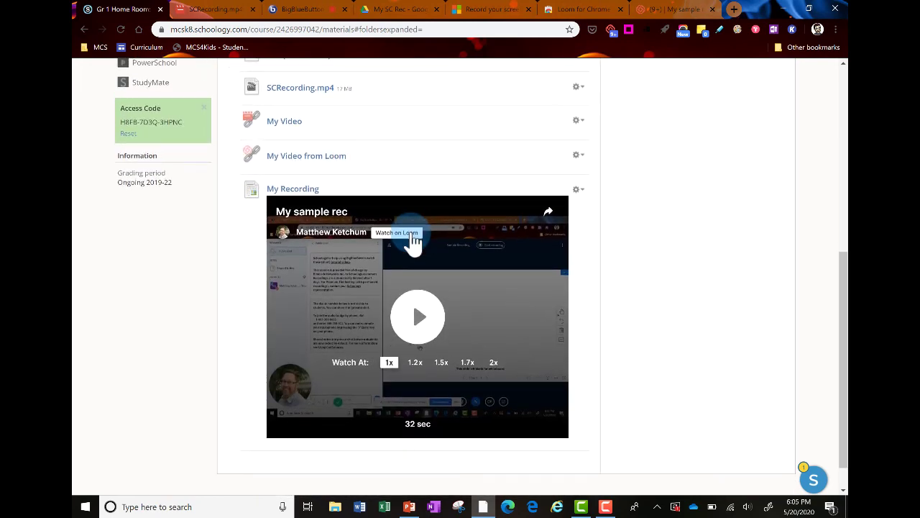
scroll(412, 242, down, 1)
scroll(412, 242, up, 1)
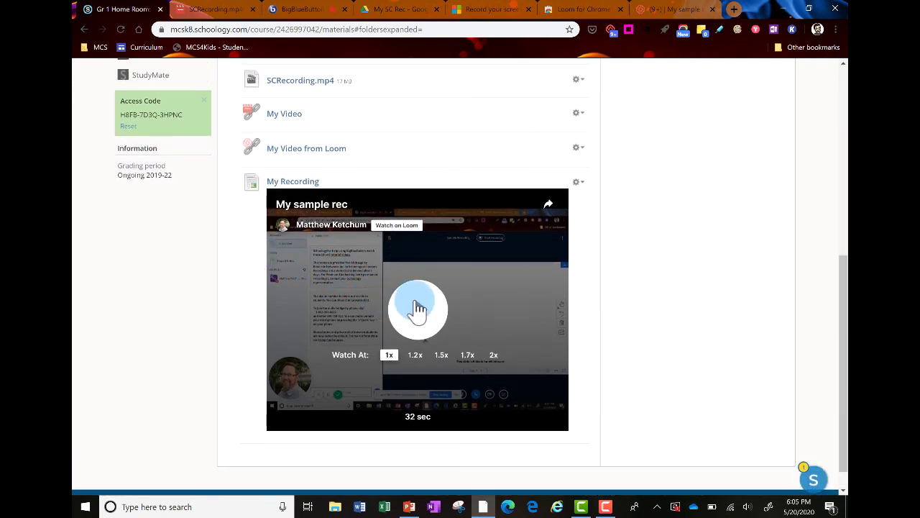
click(289, 183)
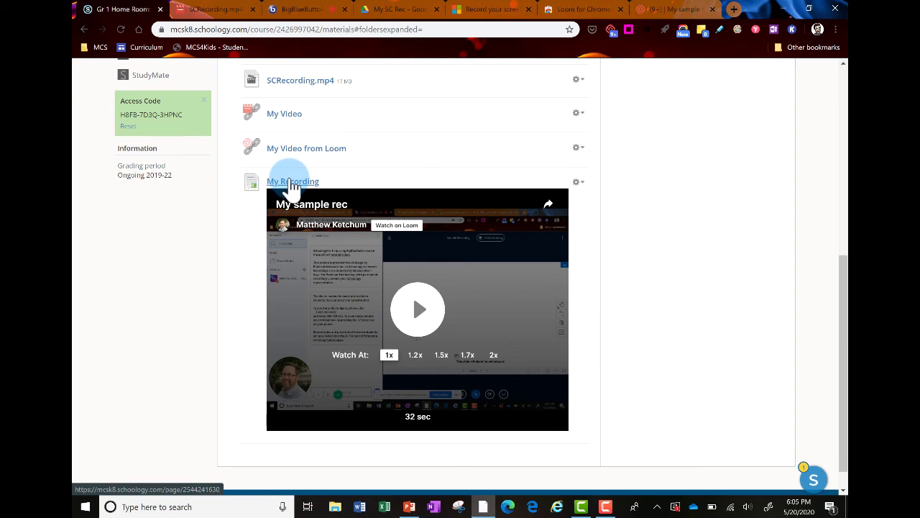
- Look over the screen recording help article and Loom store page, then open the Loom video page
click(484, 14)
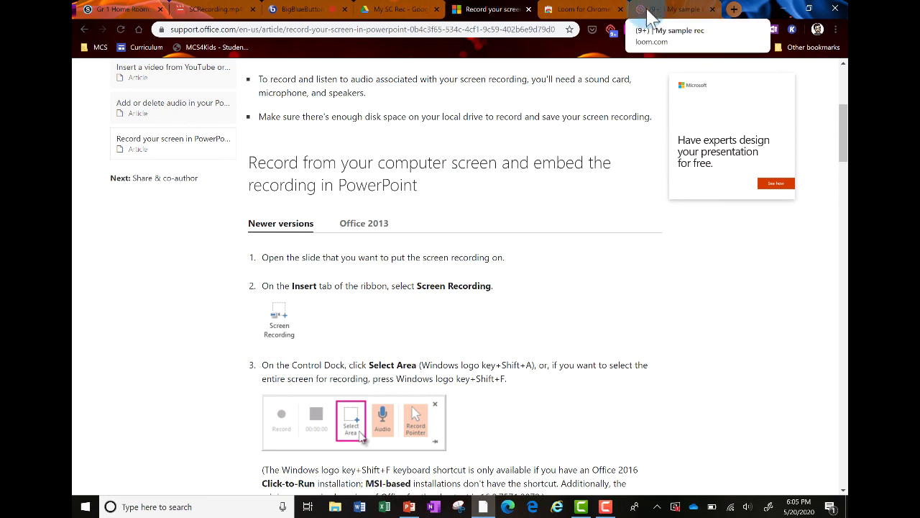
click(581, 9)
click(597, 91)
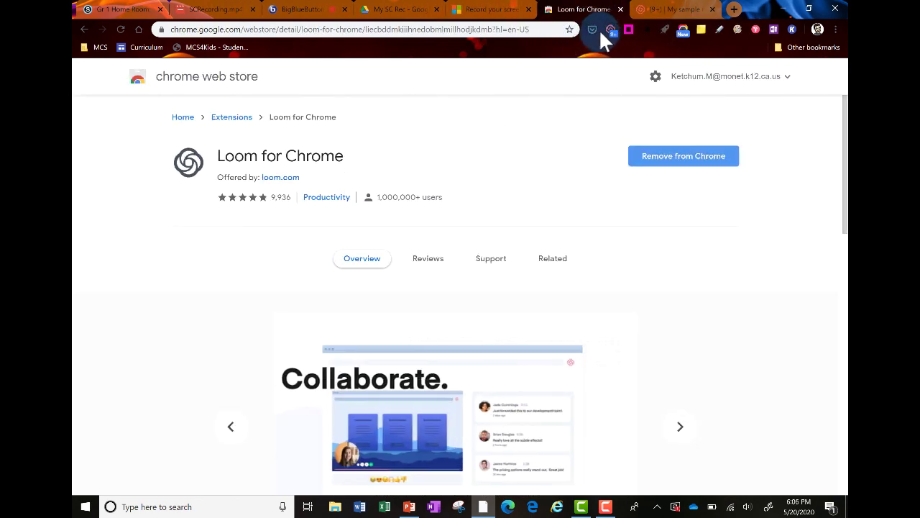
click(656, 9)
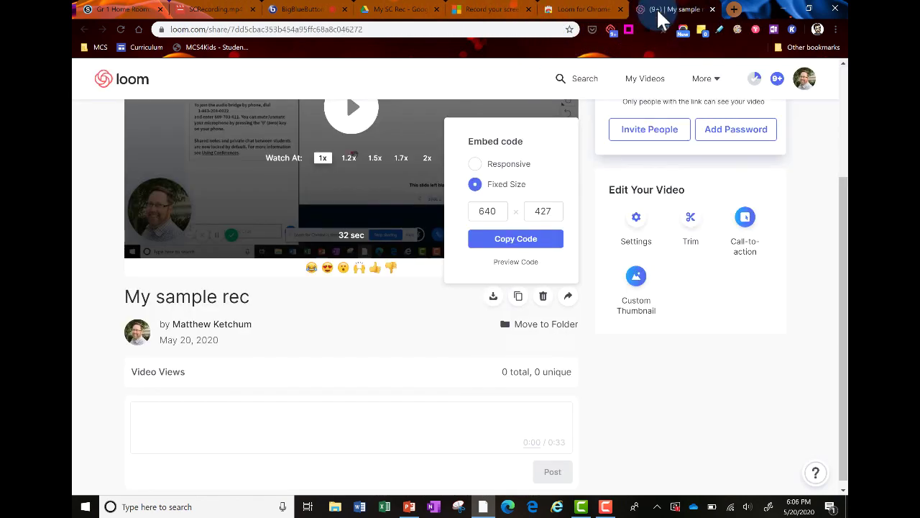
scroll(661, 209, up, 2)
- Copy the Loom video's share link and its embed code
click(668, 189)
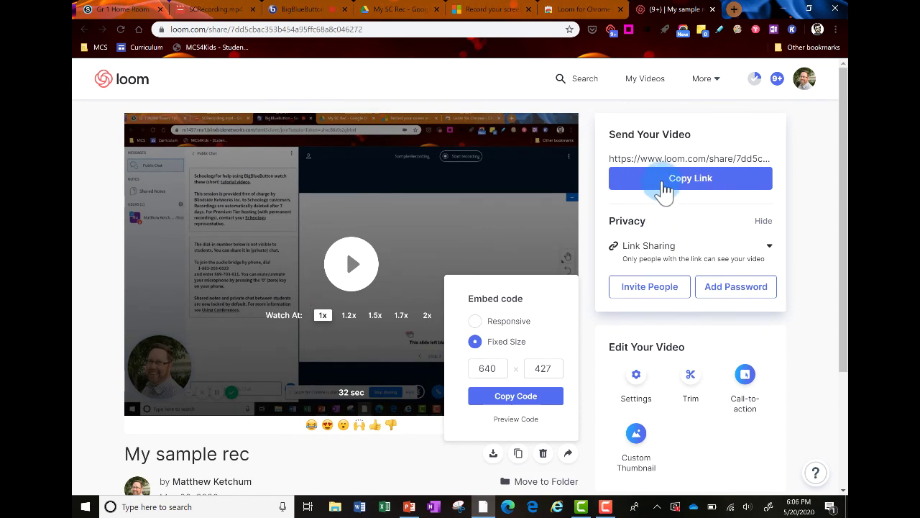
click(568, 455)
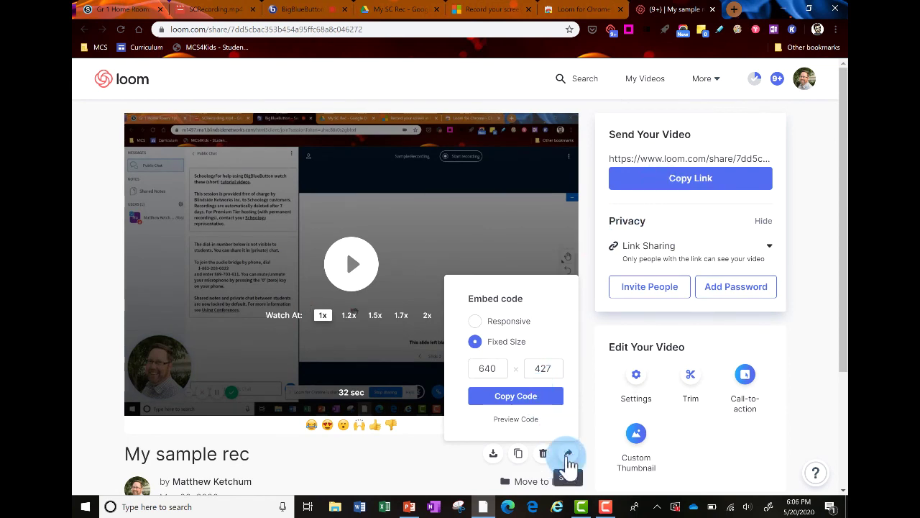
click(529, 398)
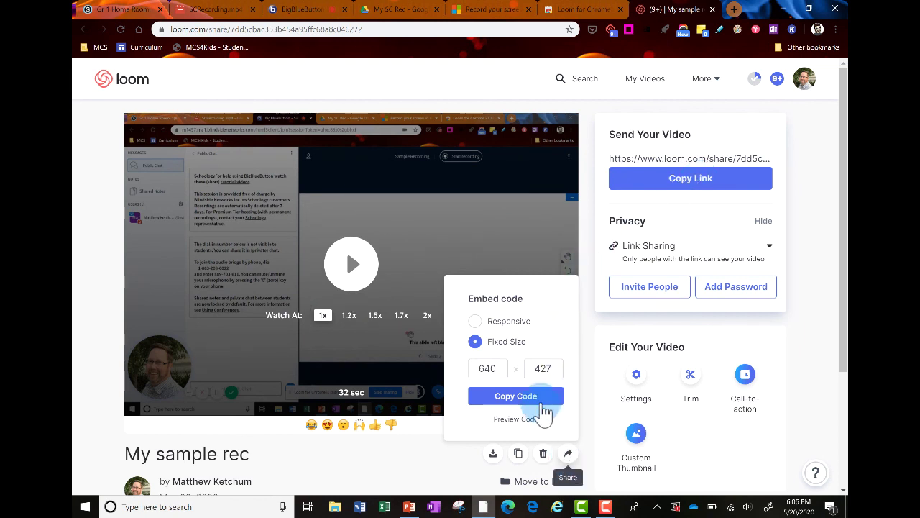
click(300, 15)
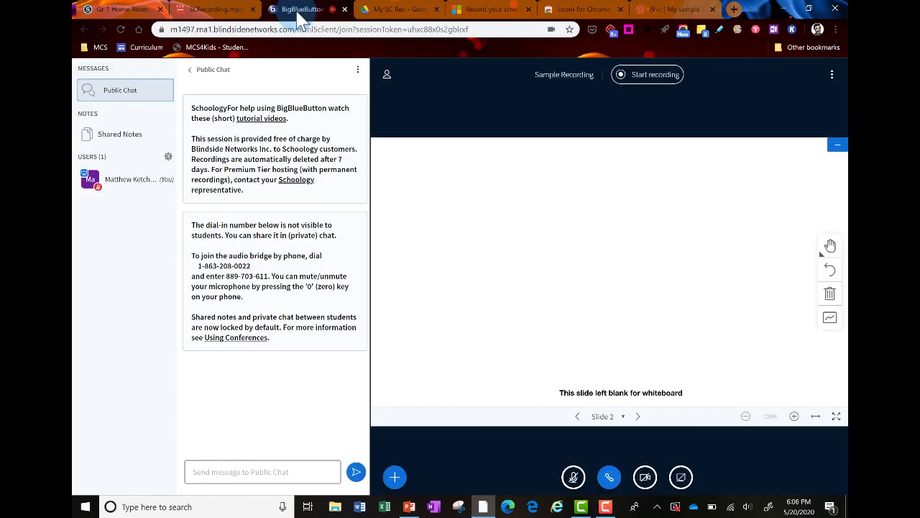